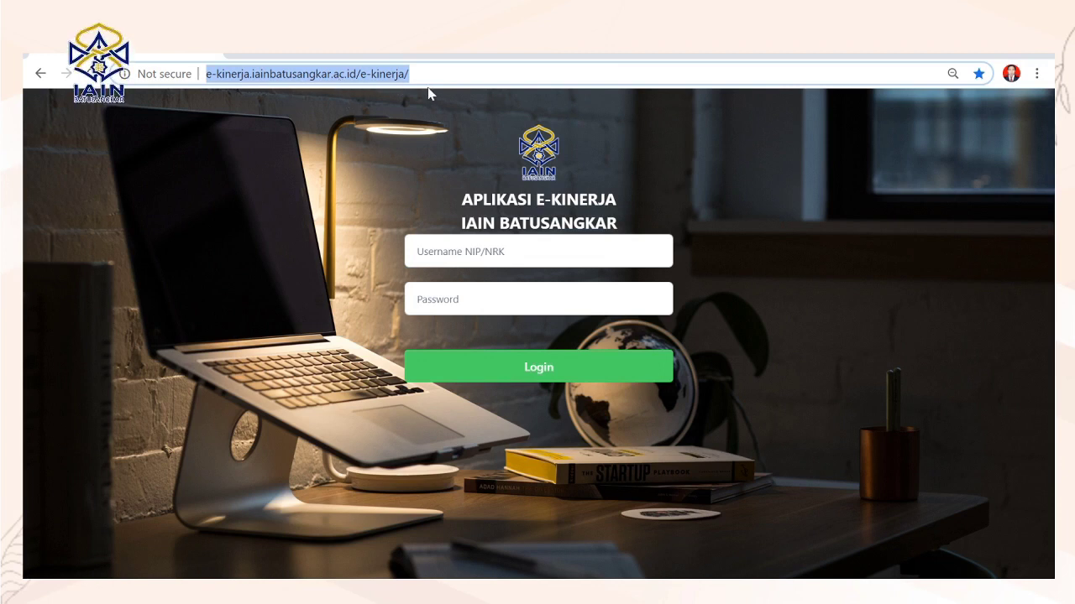
# Reload the login page and sign in with the NIP/NRK username and account password.
pyautogui.click(410, 74)
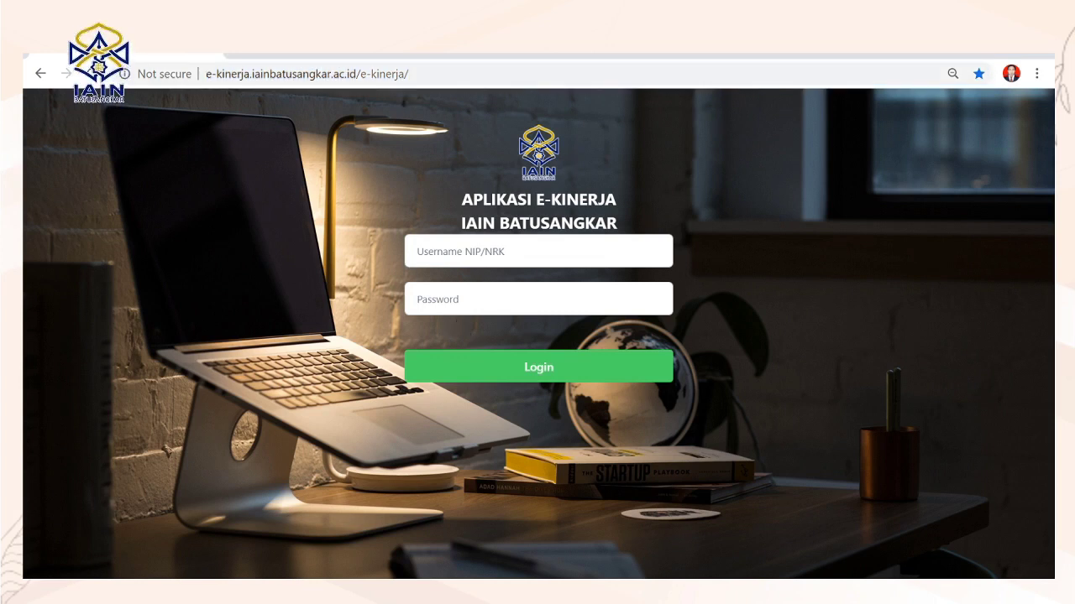
pyautogui.press('Return')
pyautogui.click(671, 257)
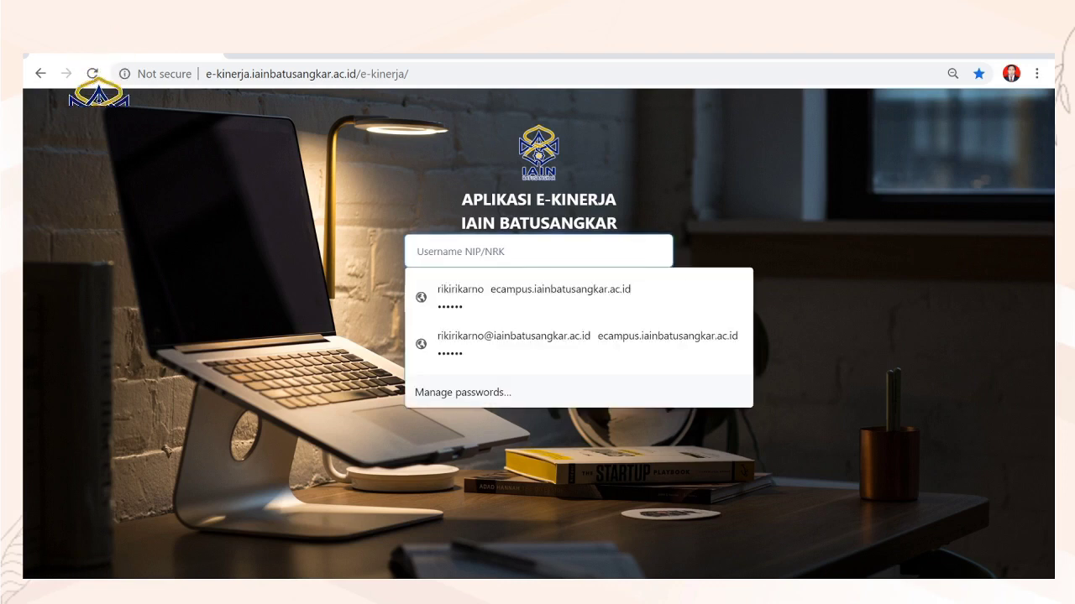
pyautogui.click(727, 253)
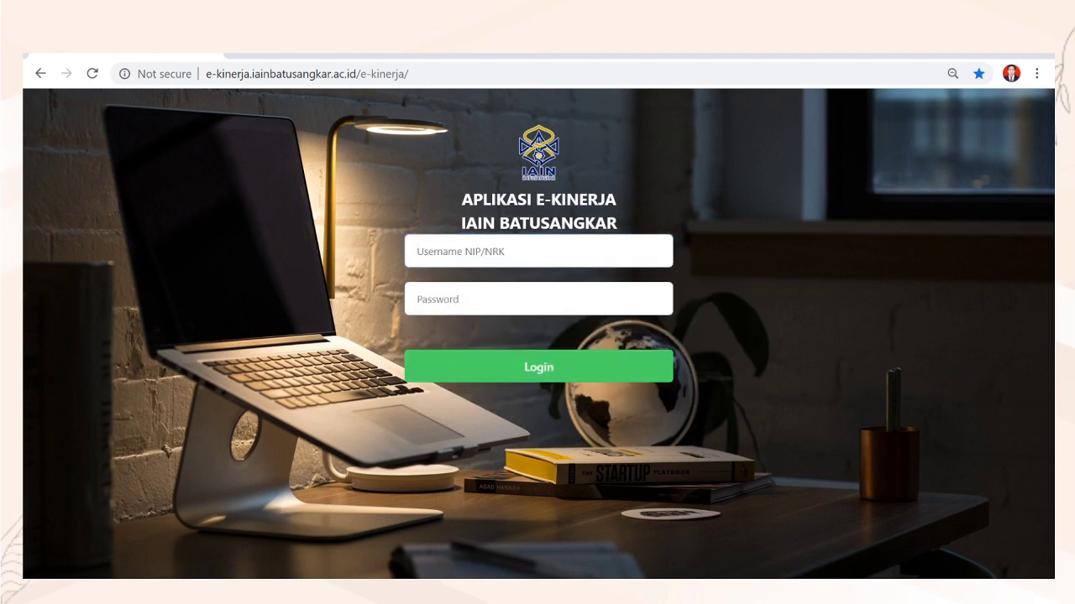
pyautogui.click(504, 251)
pyautogui.hotkey('ctrl', 'v')
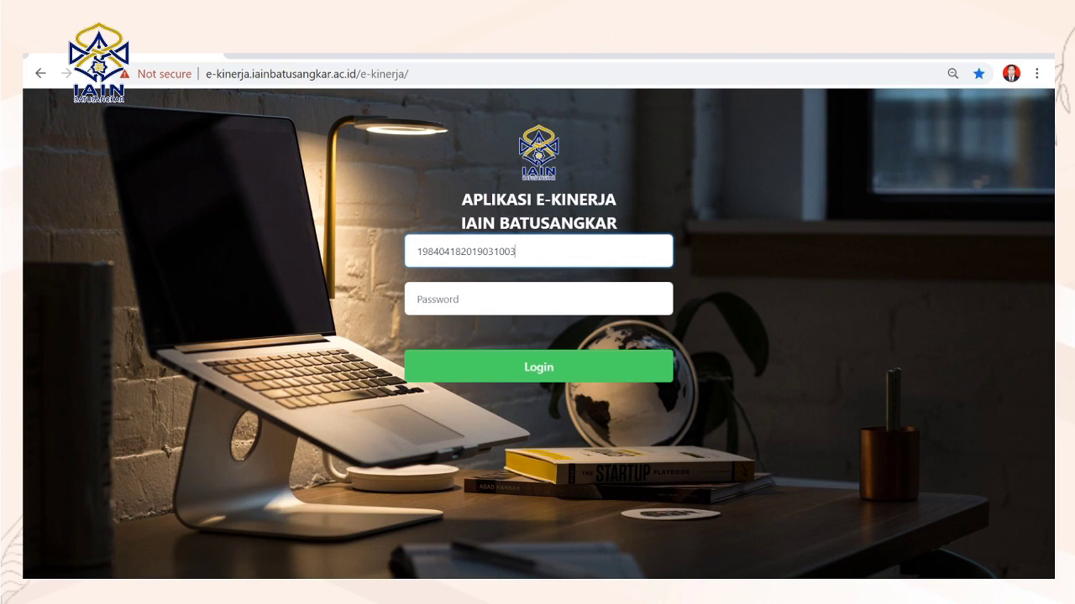
pyautogui.press('Return')
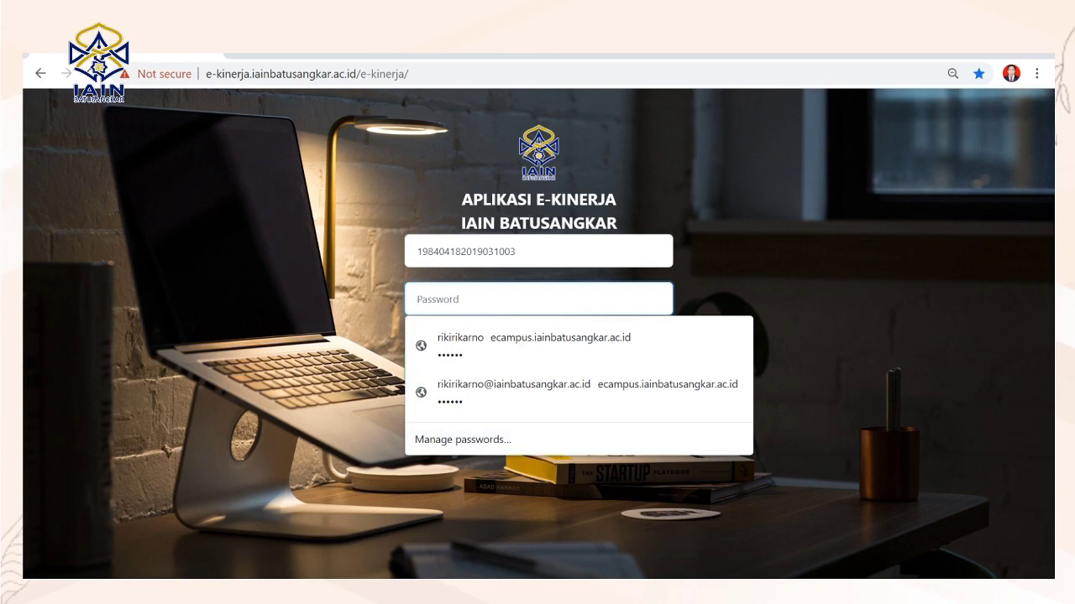
pyautogui.write('•')
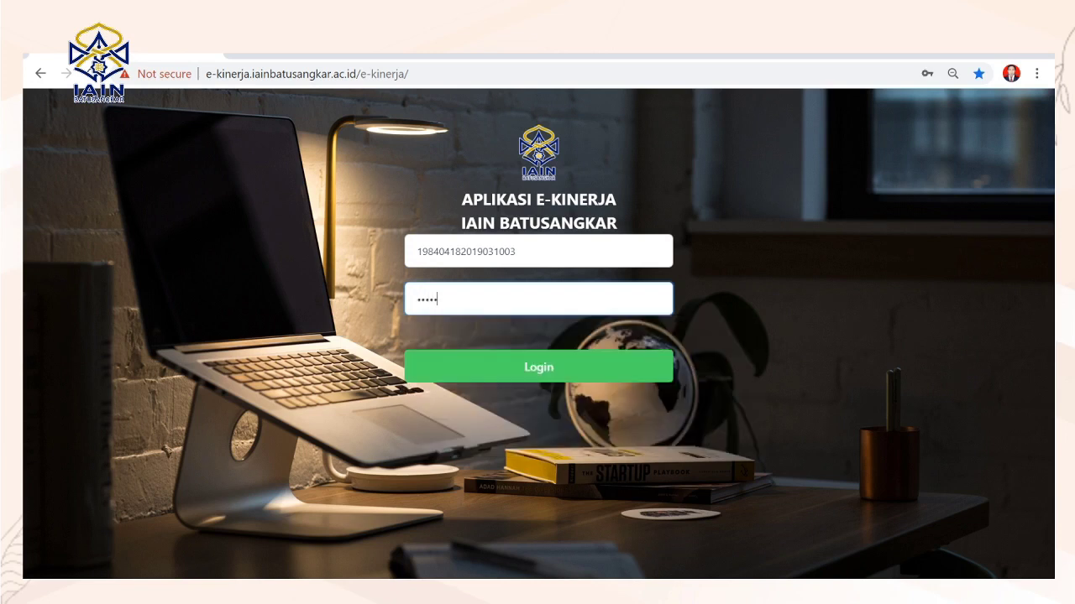
pyautogui.click(501, 367)
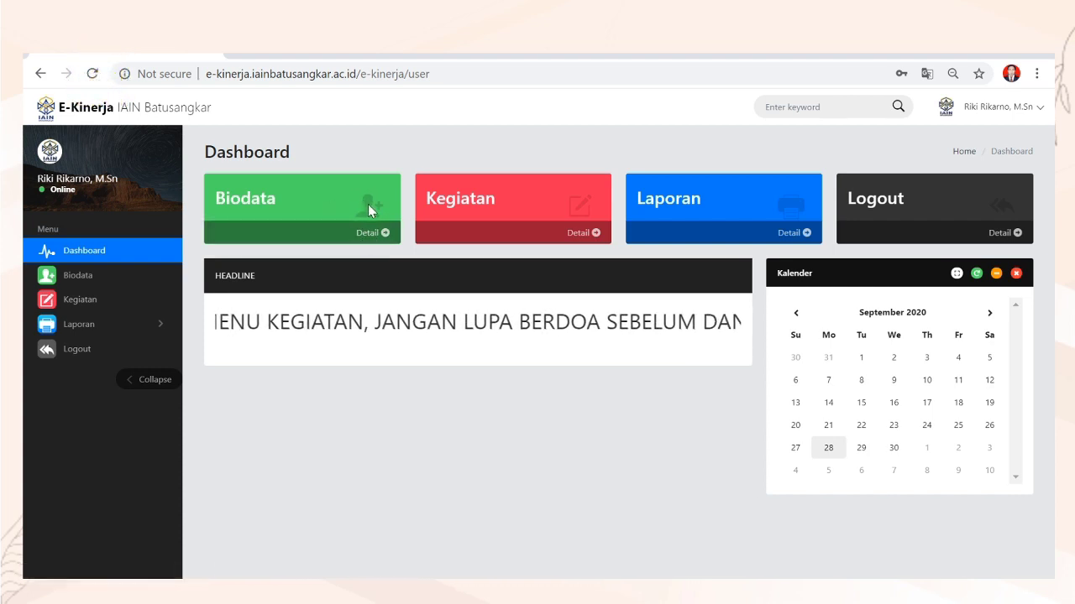
# Open the Biodata profile page from the left sidebar.
pyautogui.click(505, 205)
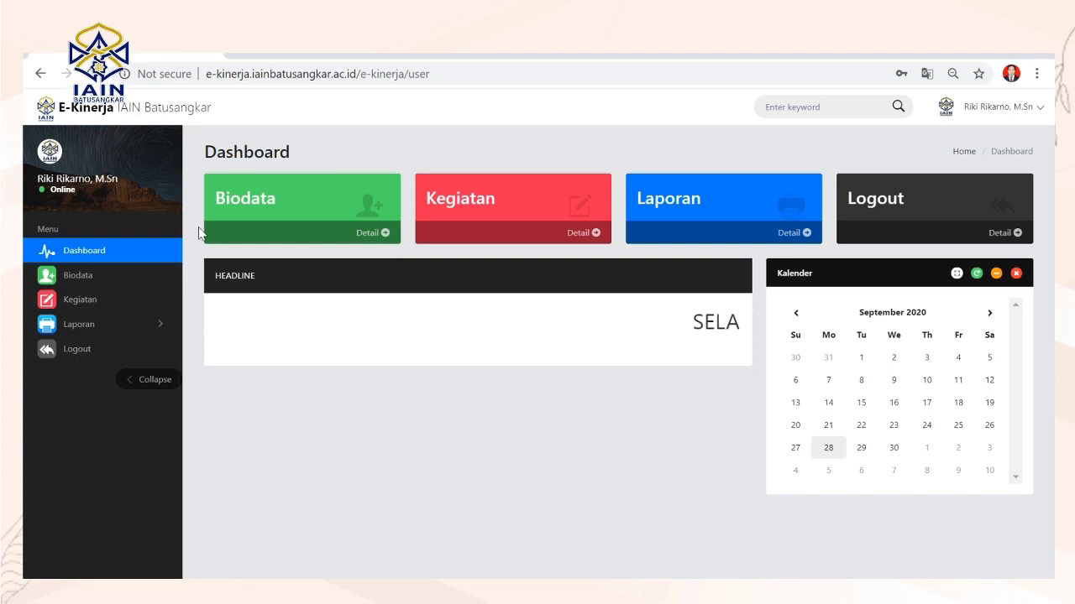
pyautogui.click(89, 281)
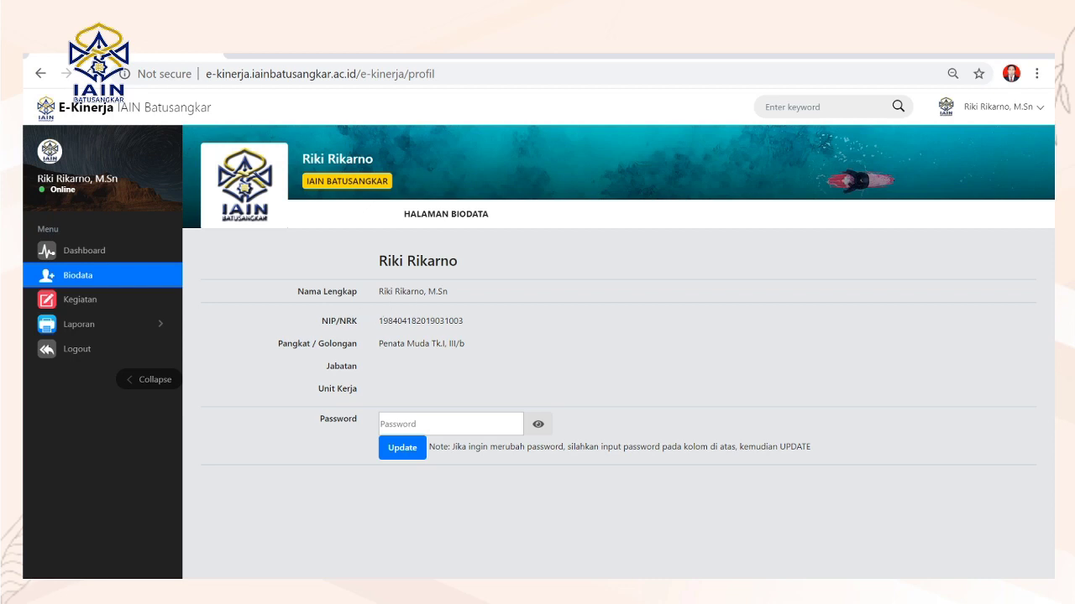
# Enter a new account password in the Biodata Password field and confirm the update.
pyautogui.click(385, 425)
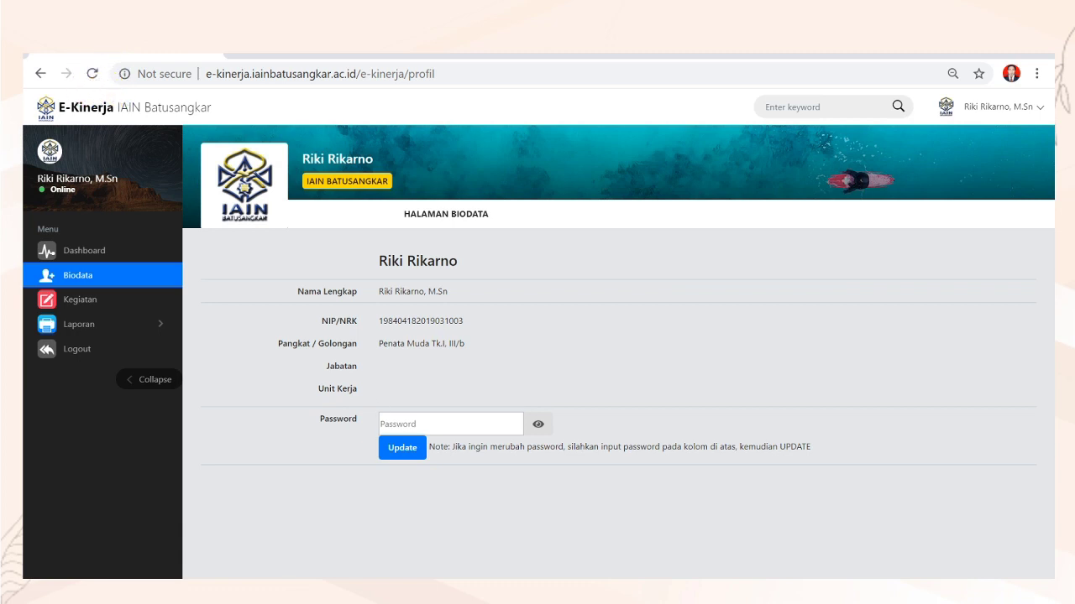
pyautogui.click(309, 493)
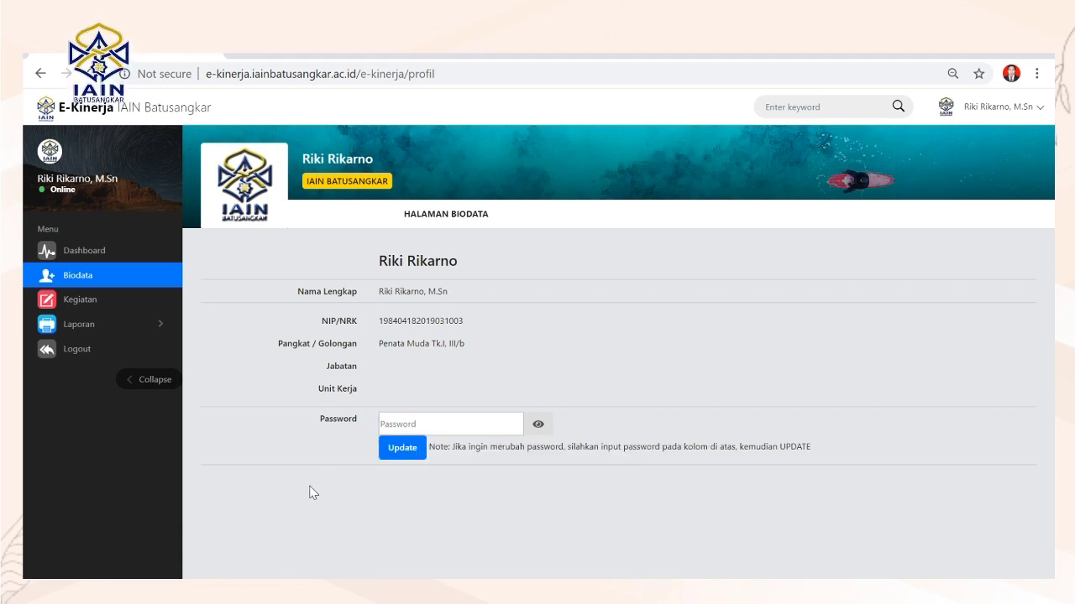
pyautogui.click(386, 424)
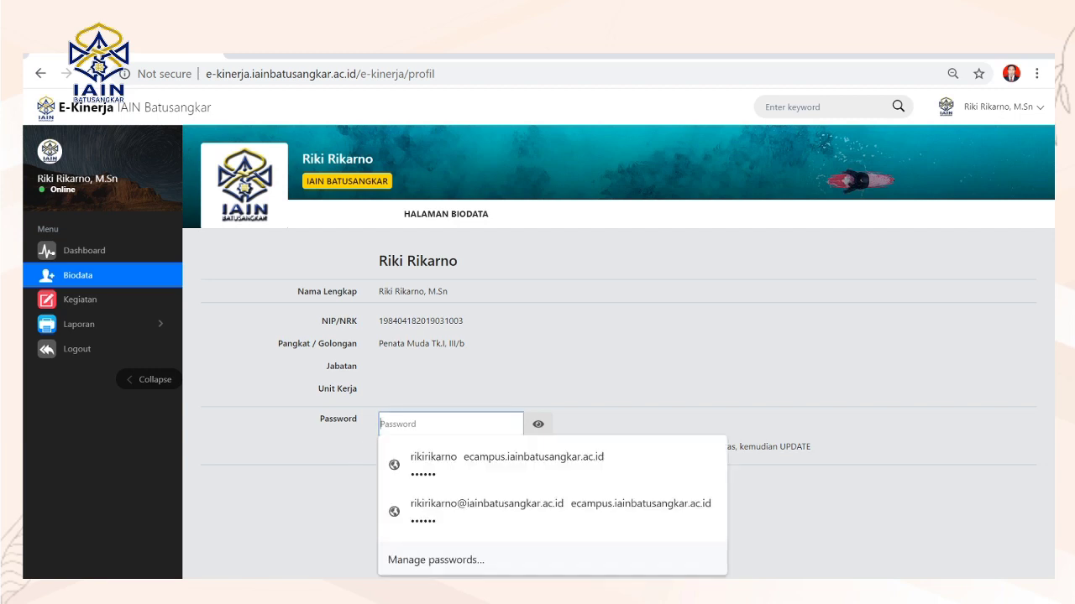
pyautogui.click(387, 424)
pyautogui.click(386, 424)
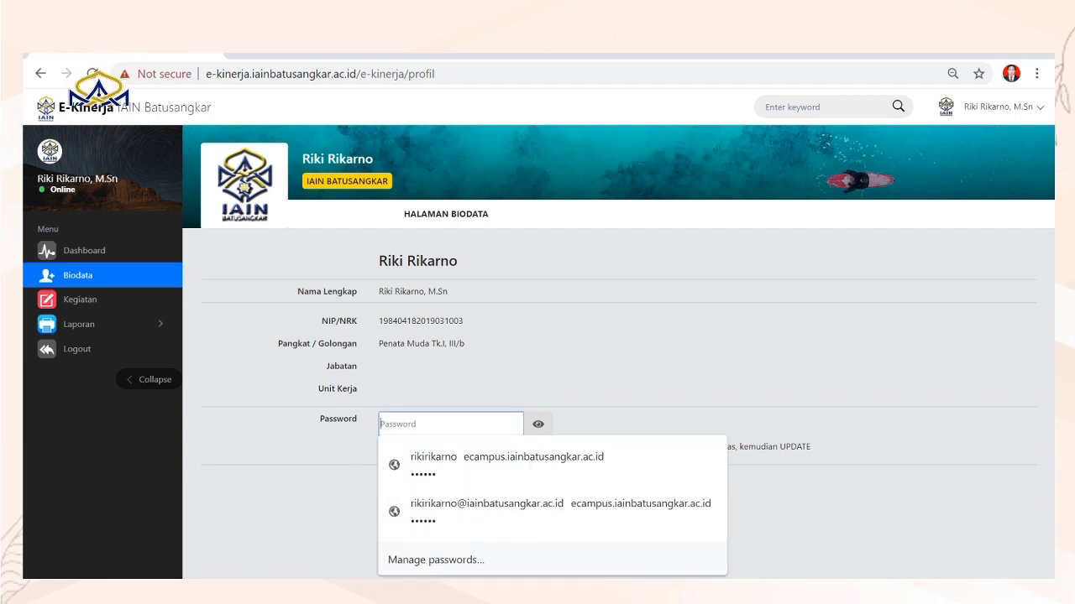
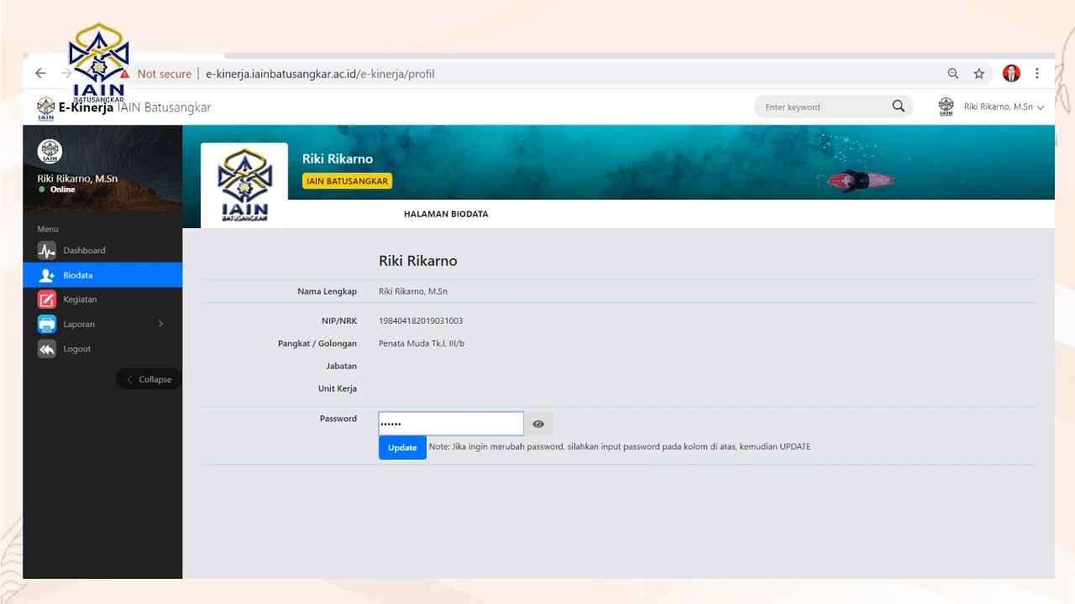
pyautogui.click(404, 450)
pyautogui.click(400, 450)
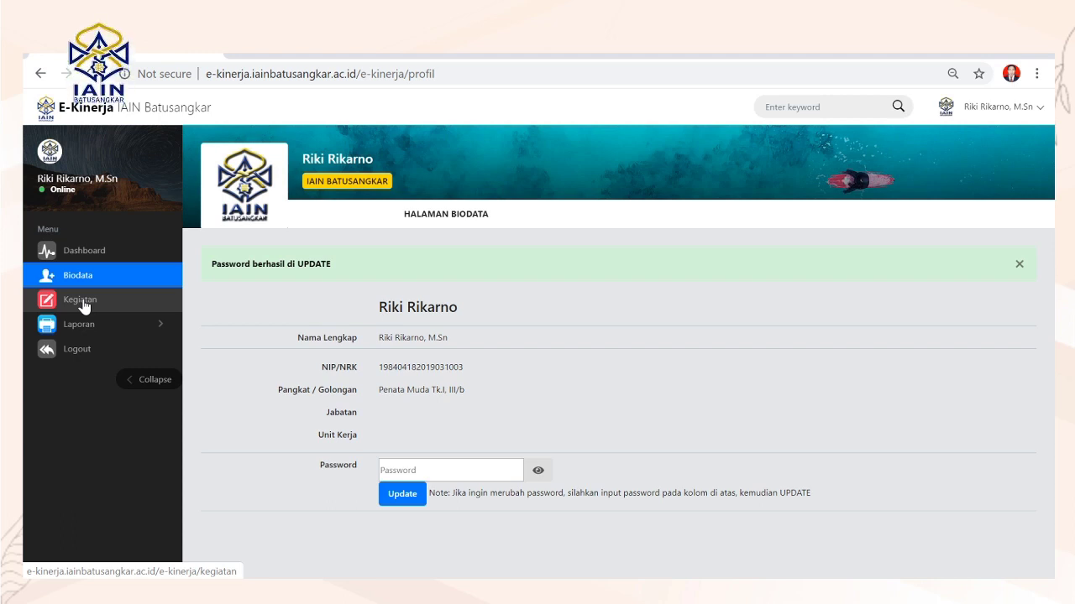
# Open the Informasi Kegiatan list and look over the three recorded activities.
pyautogui.click(85, 299)
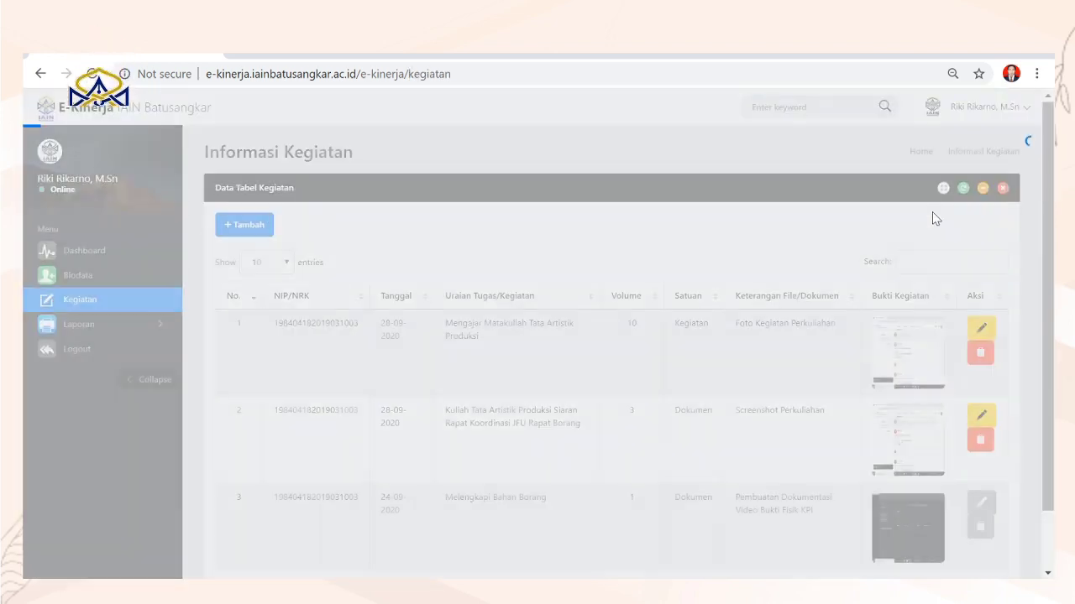
pyautogui.scroll(-1, 978, 204)
pyautogui.scroll(1, 1054, 239)
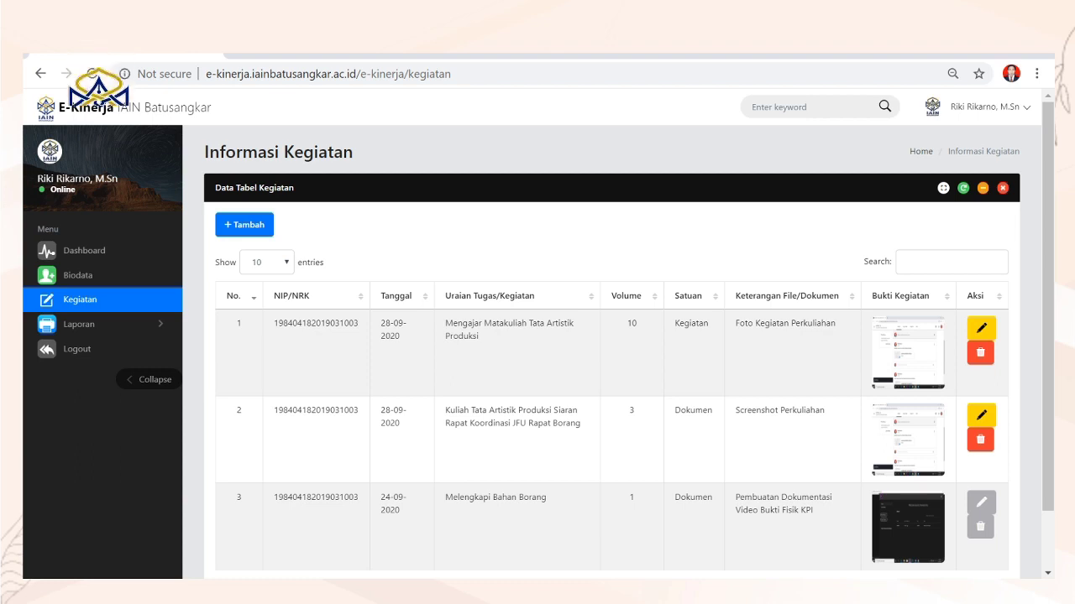
pyautogui.moveTo(1052, 201); pyautogui.dragTo(1052, 271)
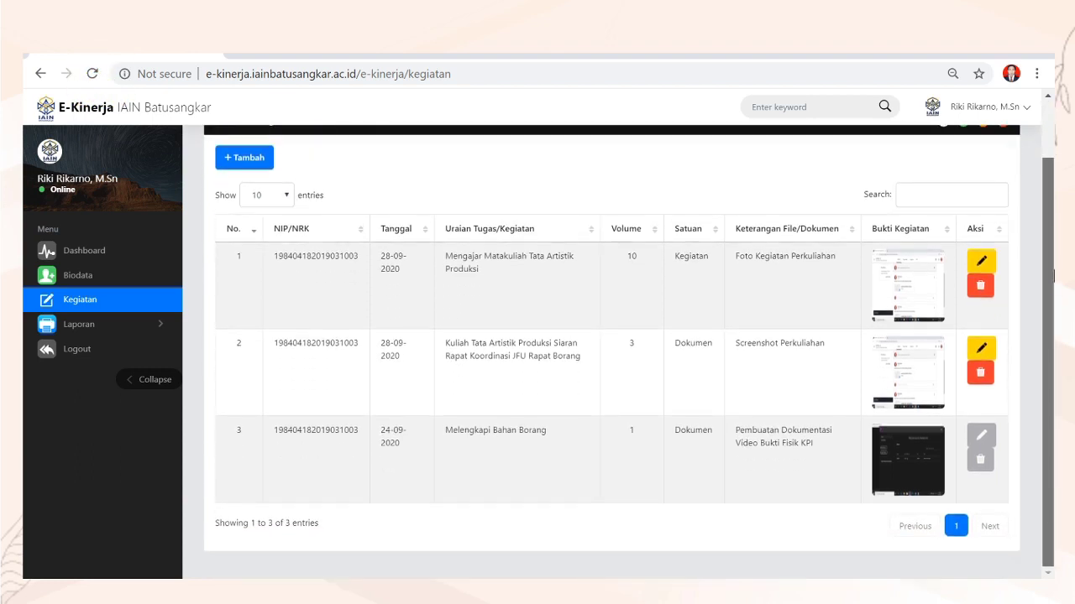
pyautogui.scroll(1, 1053, 281)
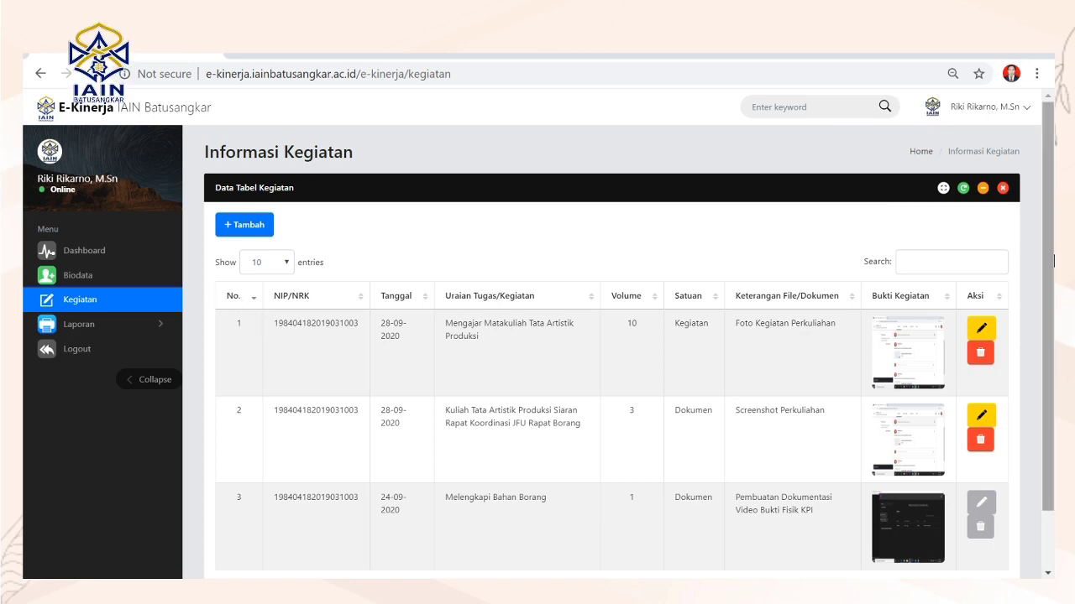
pyautogui.scroll(-1, 1053, 260)
pyautogui.scroll(1, 1052, 257)
pyautogui.scroll(-1, 1049, 267)
pyautogui.scroll(-1, 1053, 267)
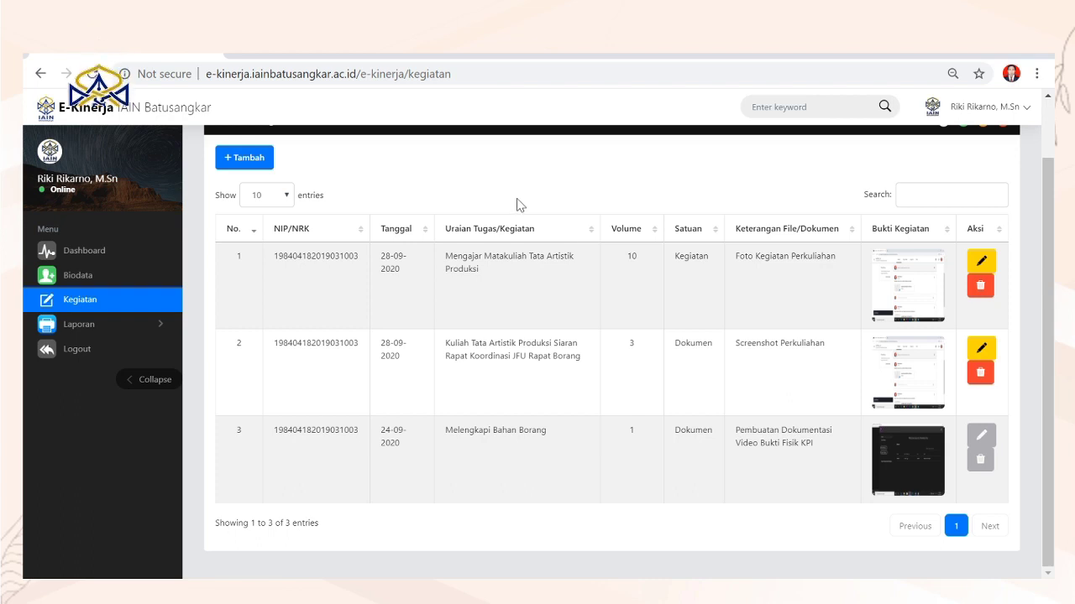
# Enlarge the first activity's Bukti Kegiatan screenshot, then close it.
pyautogui.scroll(1, 1025, 295)
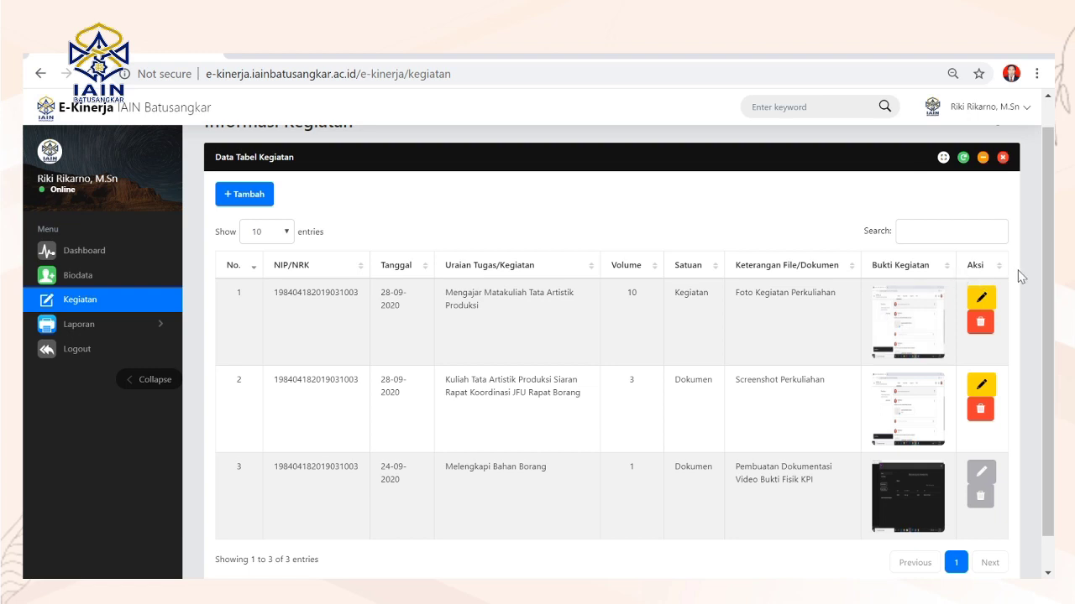
pyautogui.scroll(1, 1048, 265)
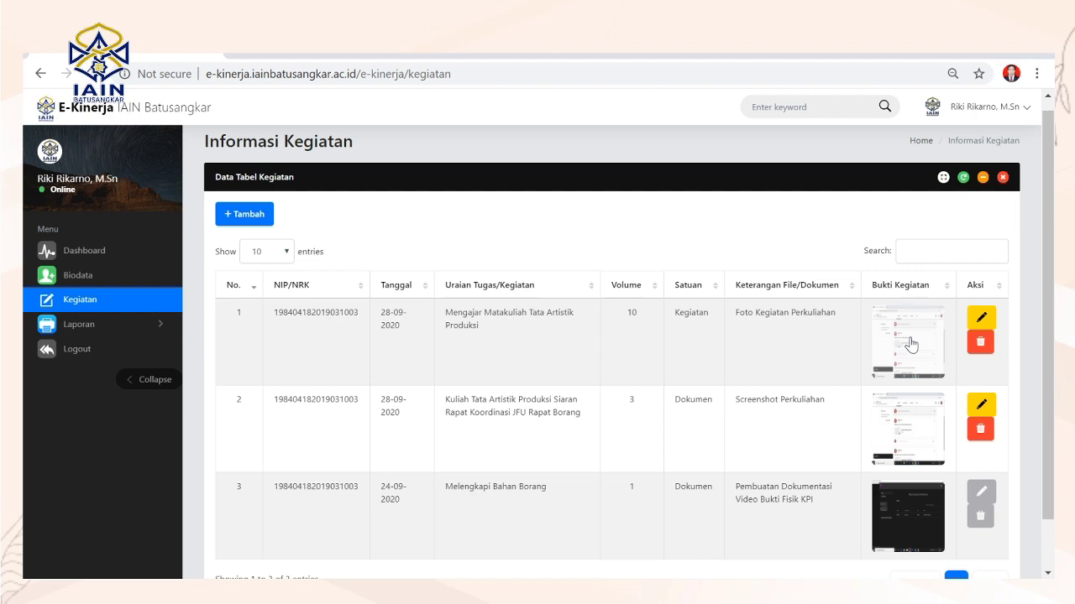
pyautogui.click(909, 340)
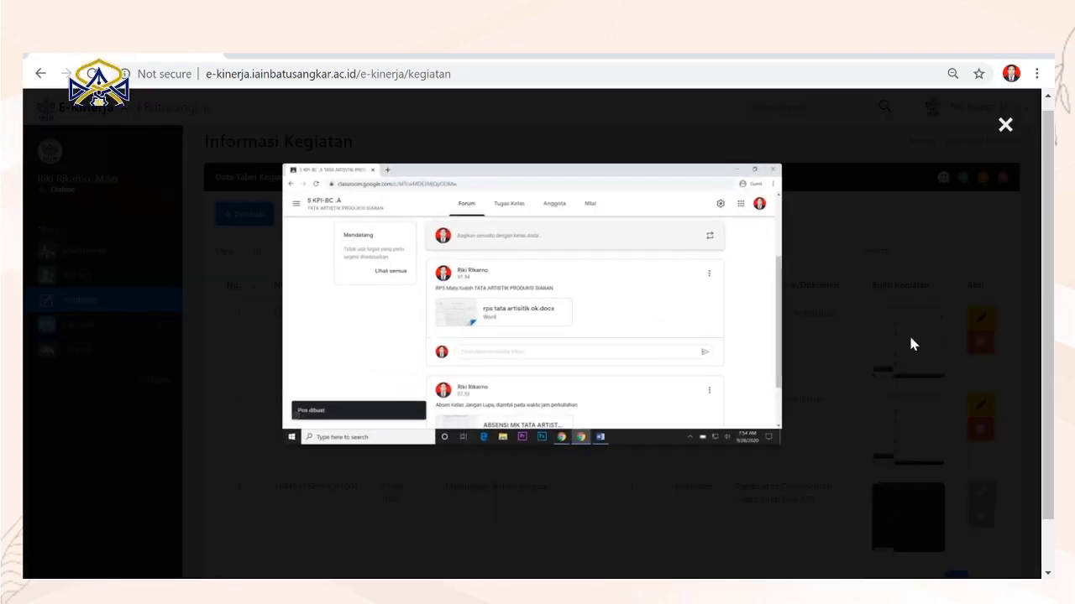
pyautogui.click(1004, 126)
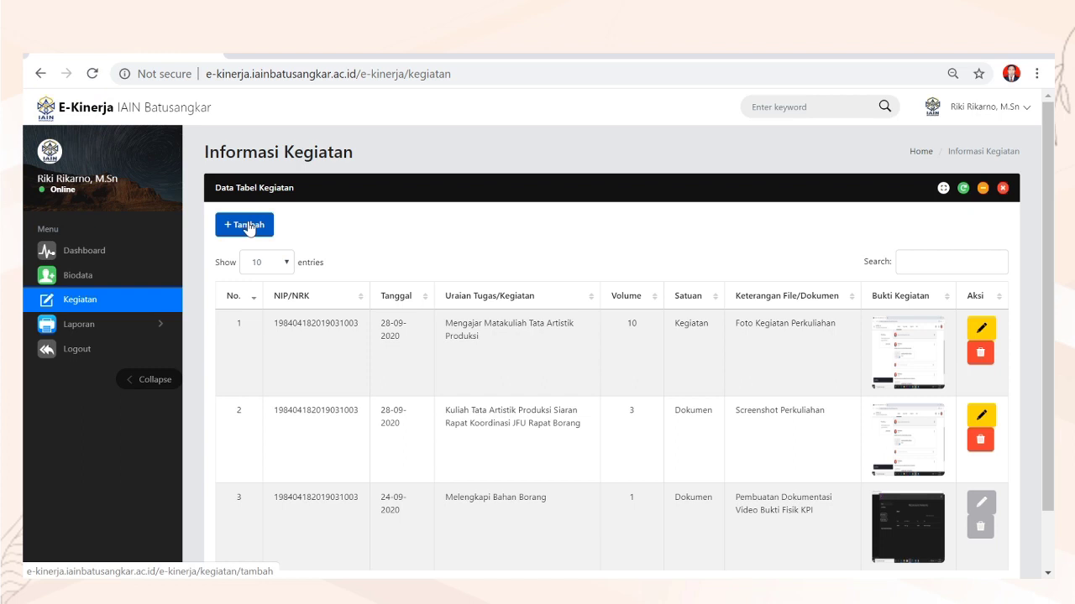
pyautogui.click(249, 227)
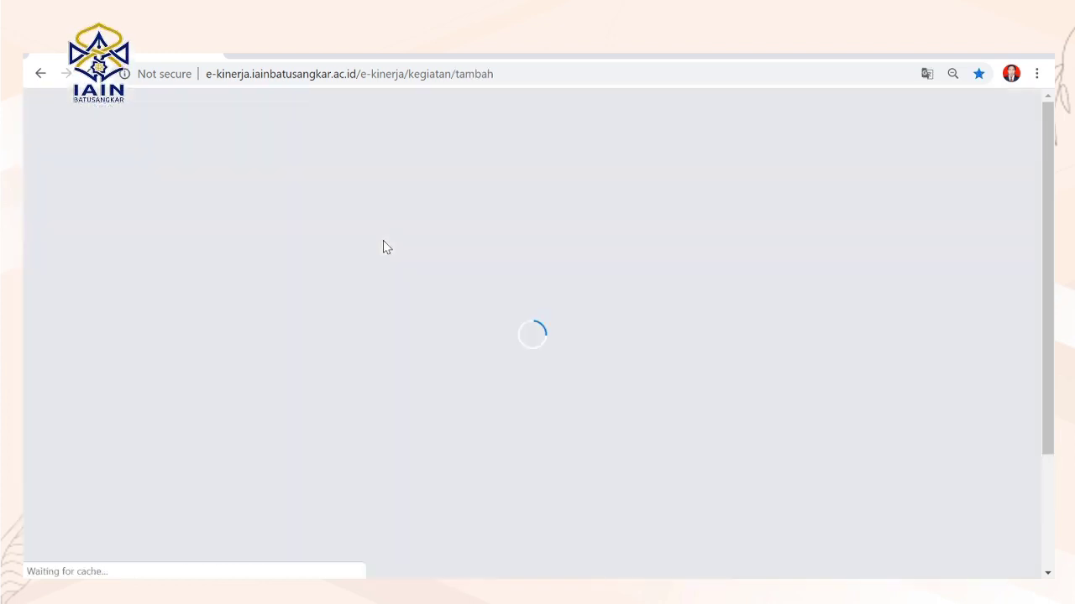
pyautogui.scroll(-1, 1052, 203)
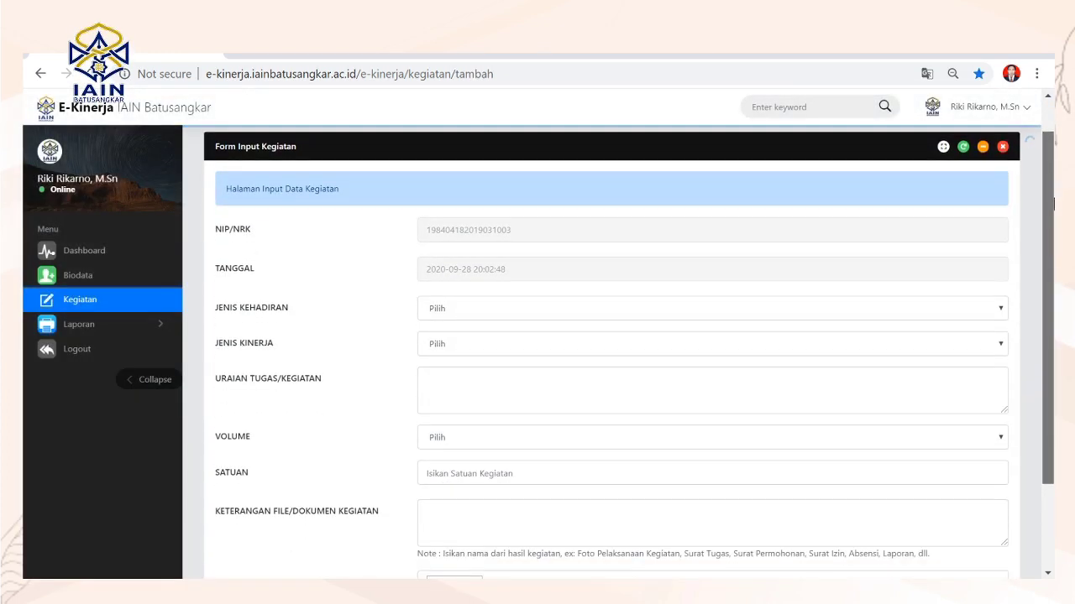
pyautogui.scroll(-2, 1052, 202)
pyautogui.scroll(3, 1052, 171)
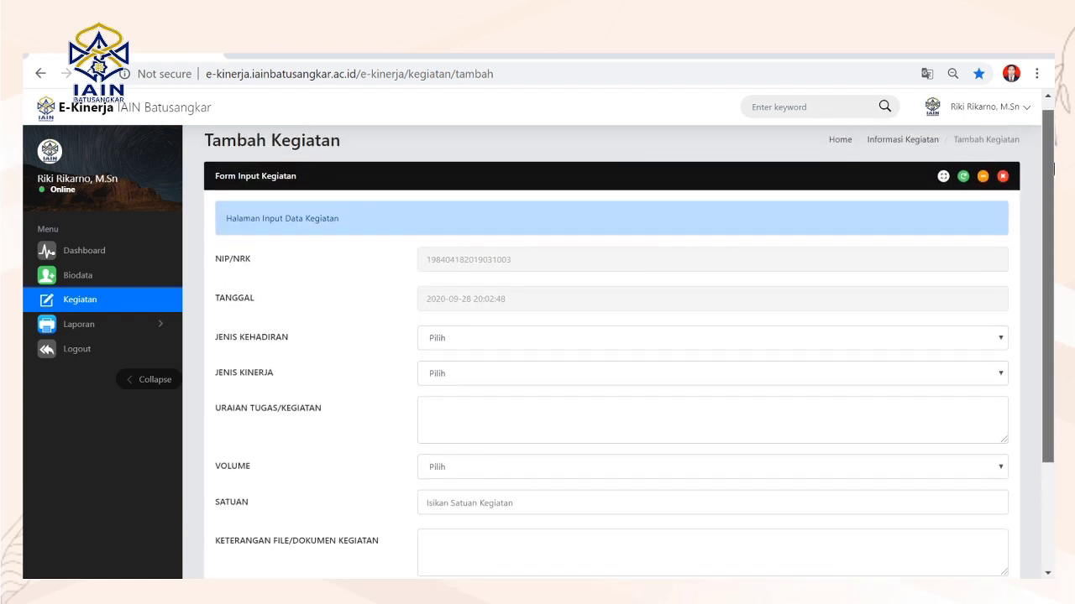
pyautogui.moveTo(1054, 256); pyautogui.dragTo(1053, 339)
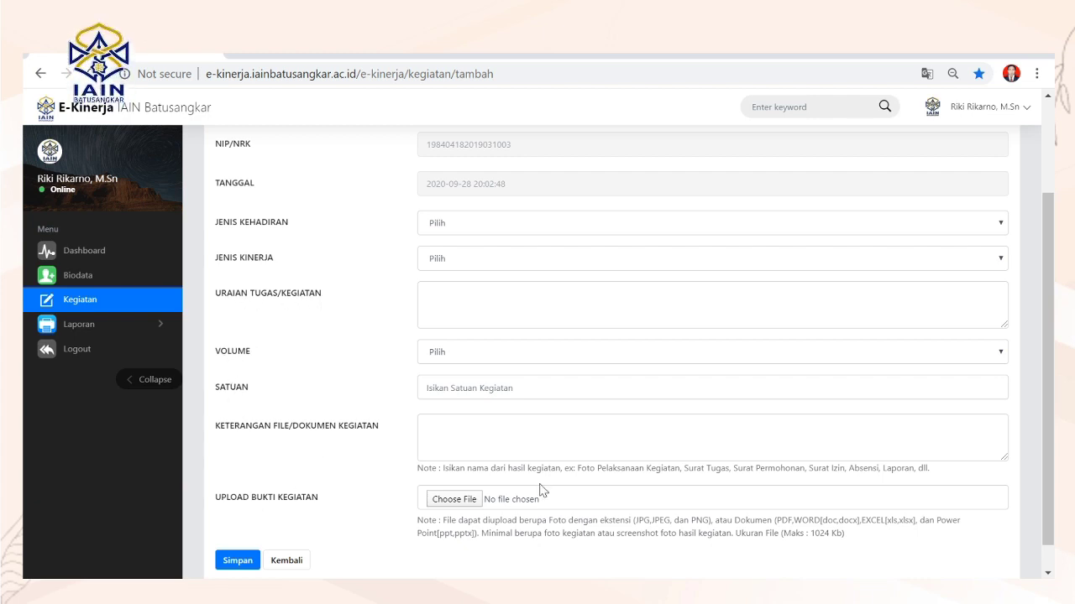
pyautogui.scroll(1, 462, 403)
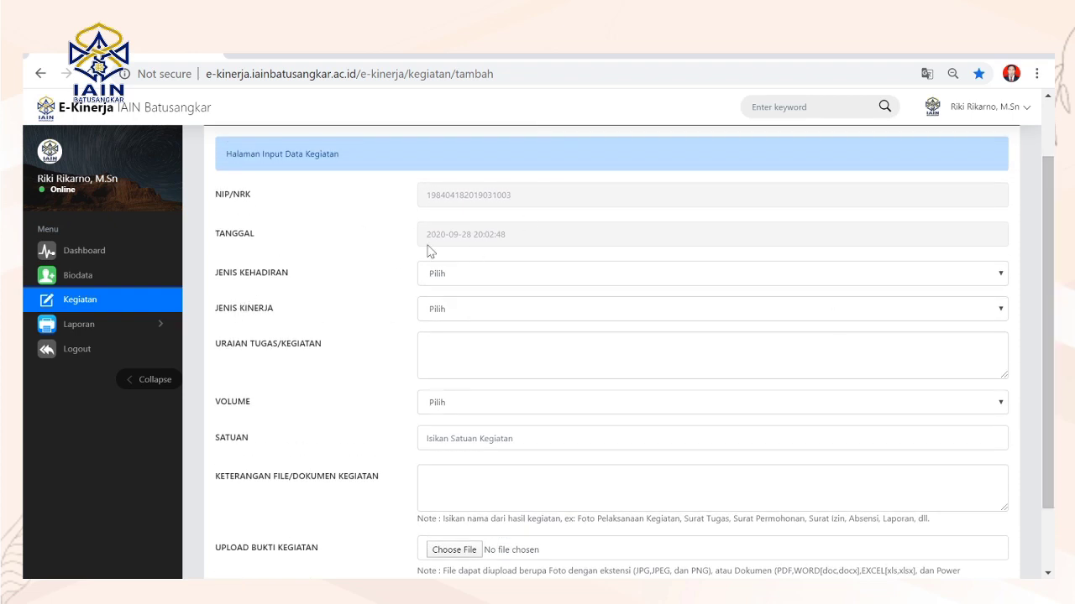
pyautogui.scroll(2, 468, 405)
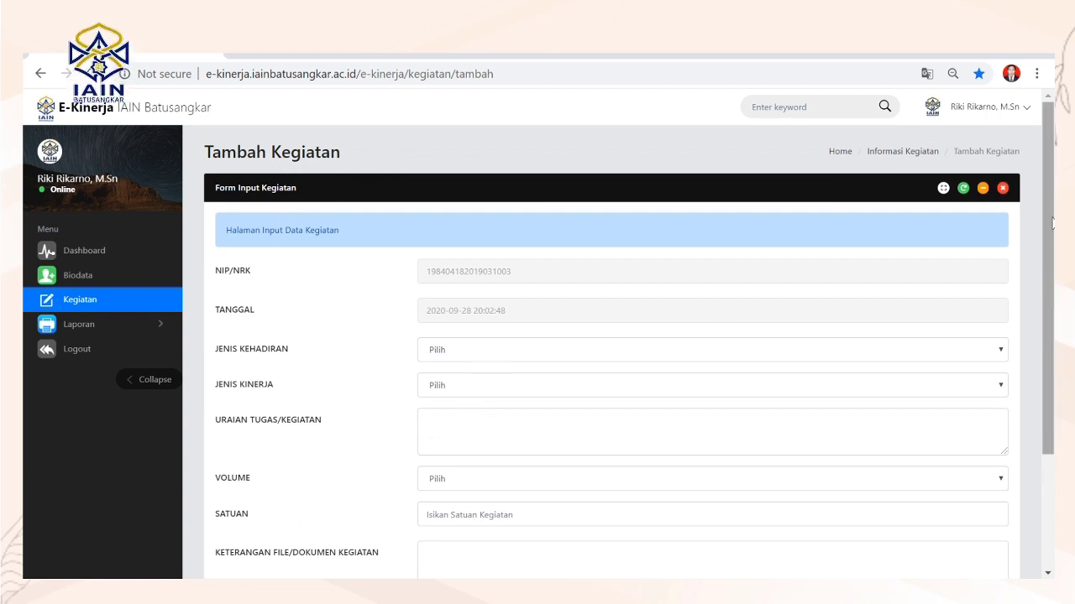
pyautogui.scroll(-1, 1051, 222)
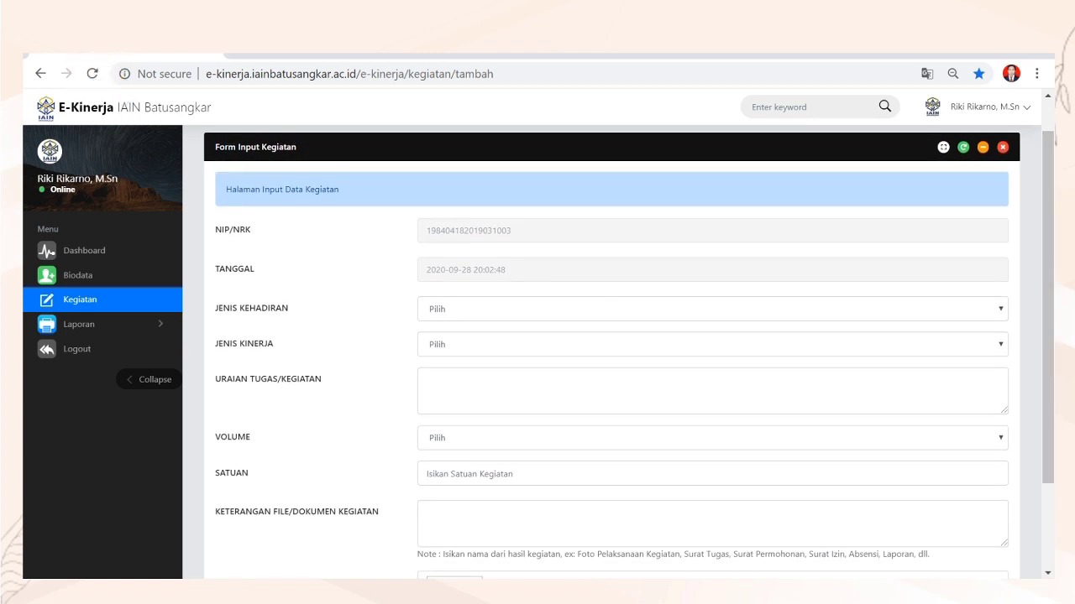
pyautogui.scroll(-1, 1053, 270)
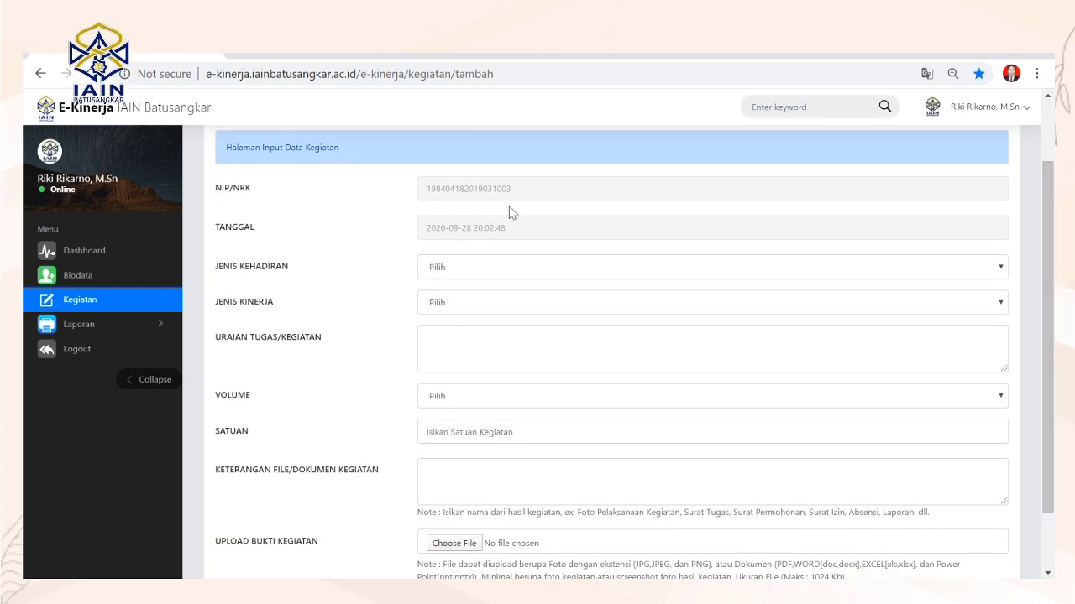
pyautogui.scroll(1, 1051, 220)
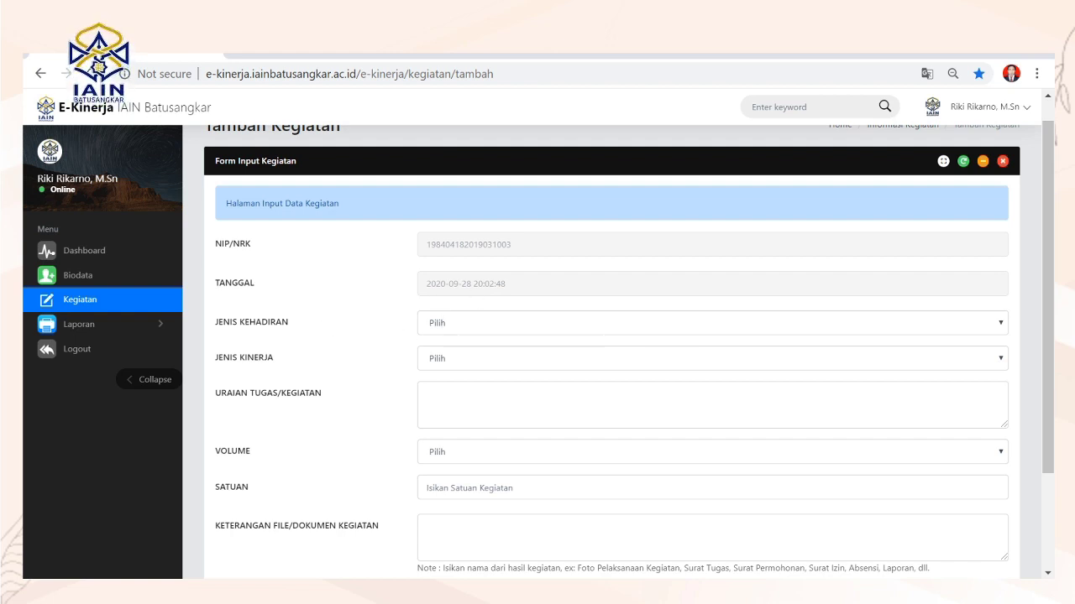
pyautogui.scroll(-1, 336, 252)
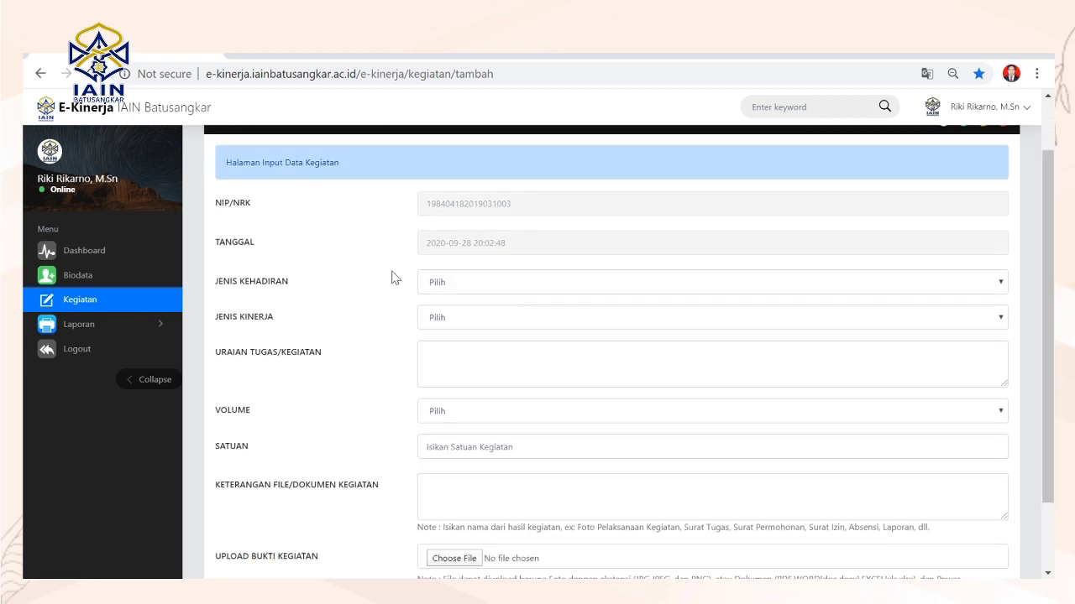
# Choose WFO as the Jenis Kehadiran attendance type.
pyautogui.click(435, 284)
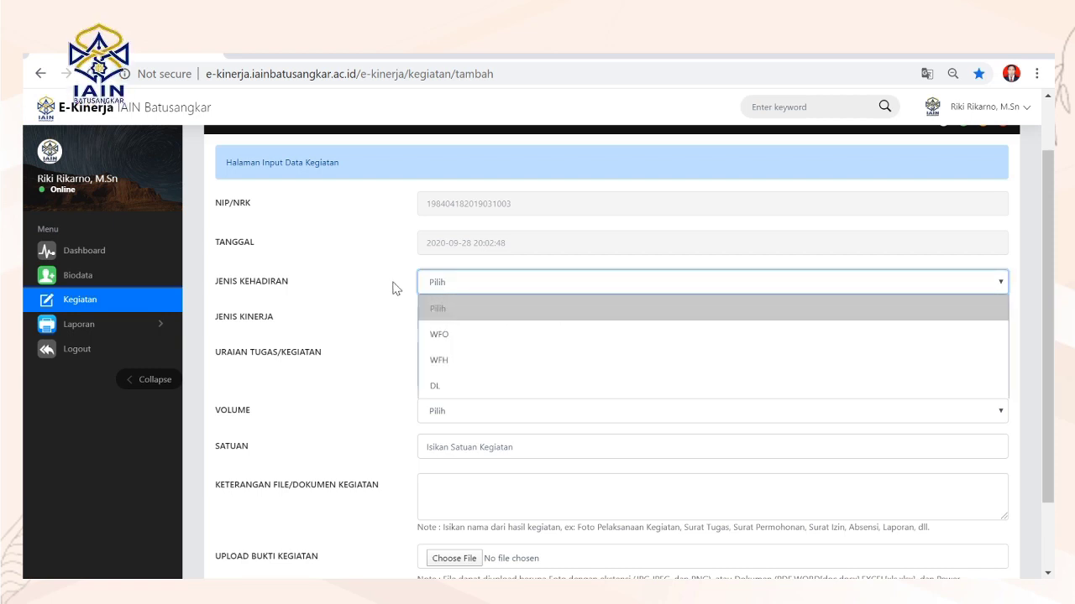
pyautogui.click(397, 288)
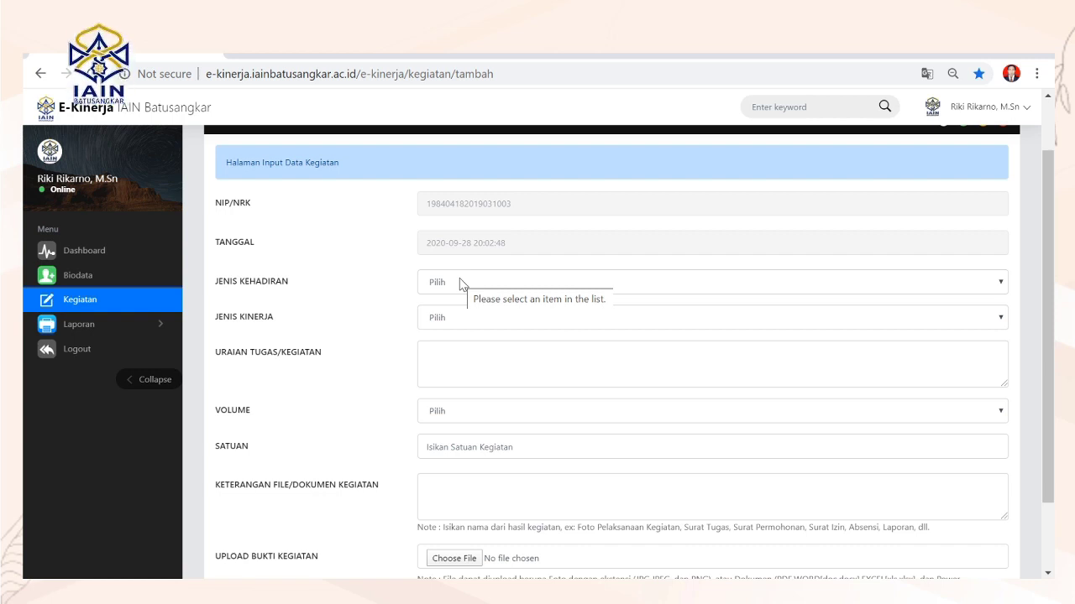
pyautogui.click(534, 289)
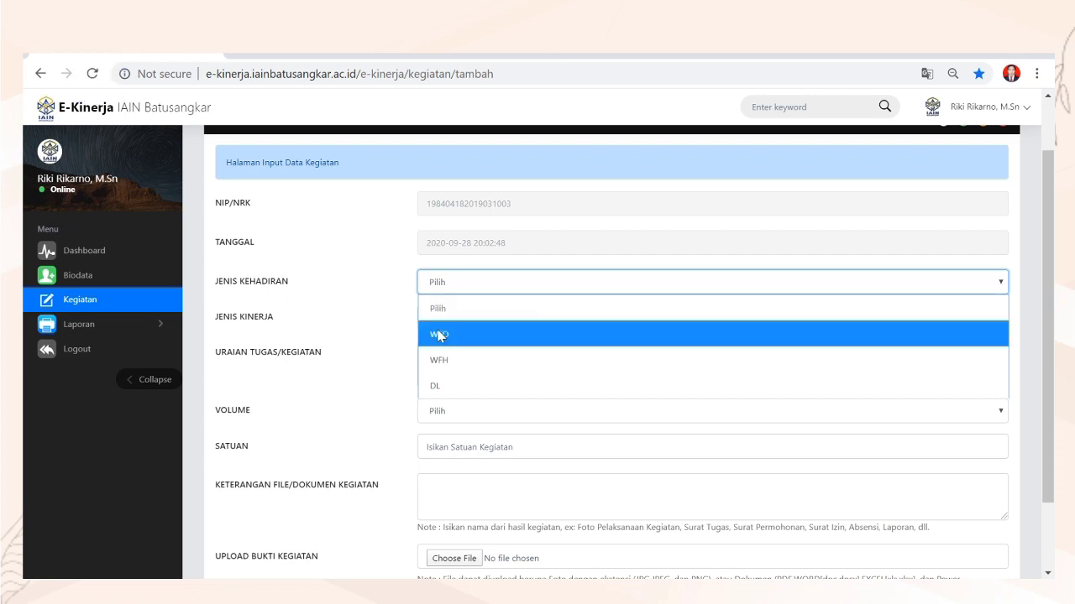
pyautogui.click(484, 334)
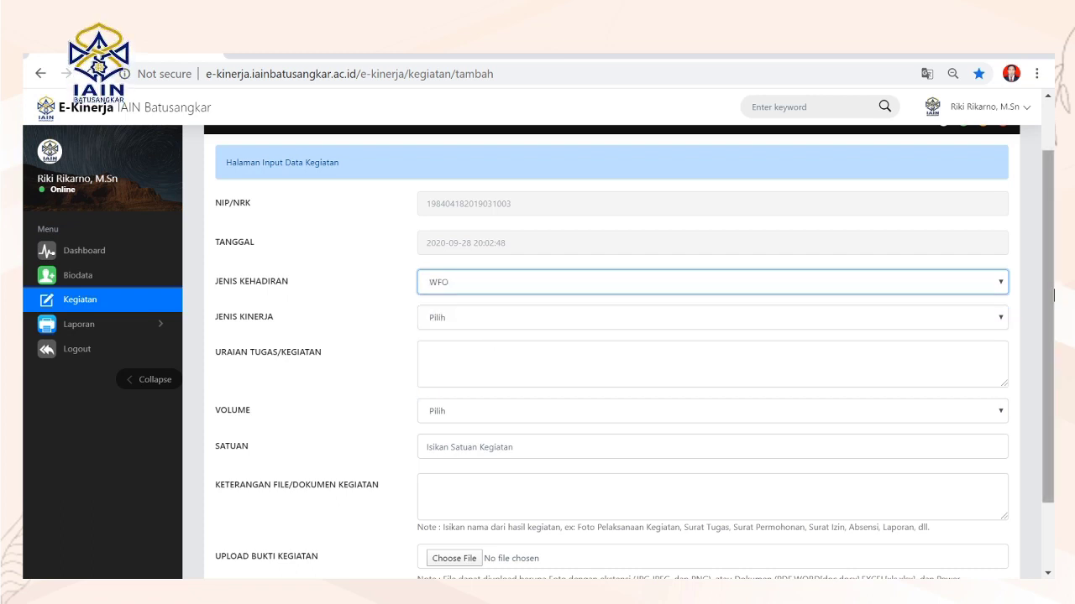
pyautogui.scroll(-2, 483, 343)
pyautogui.click(382, 211)
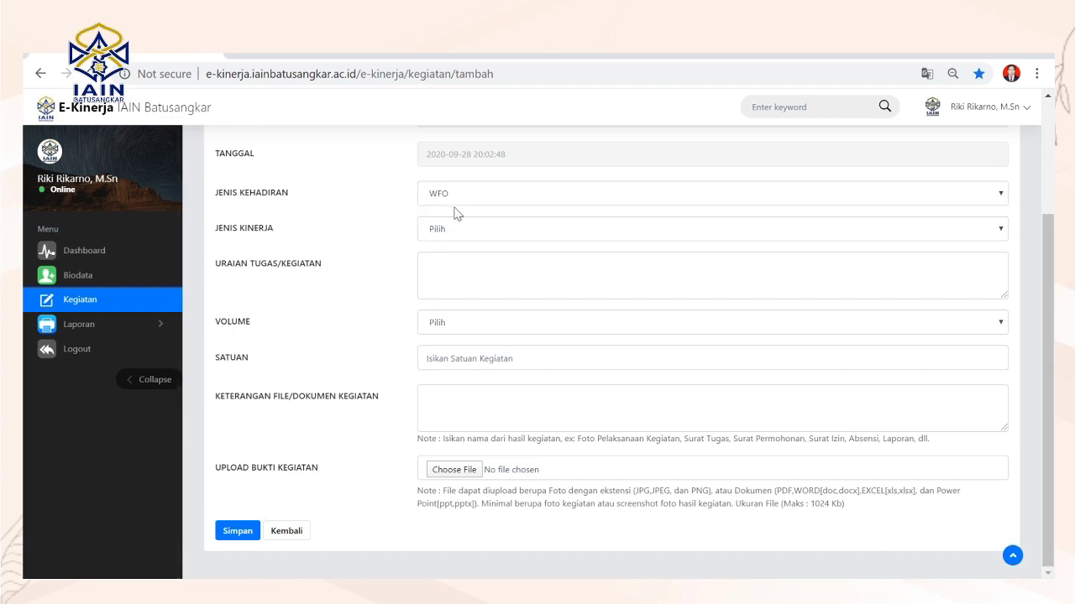
# Show the Jenis Kinerja performance type options for the new activity.
pyautogui.click(507, 228)
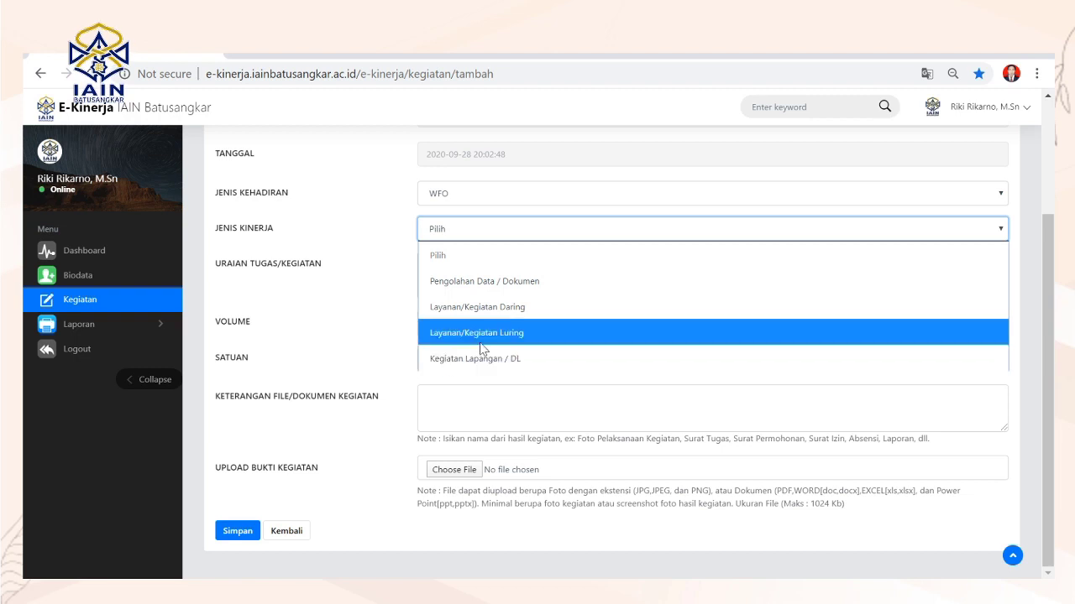
# Keep WFO and set Jenis Kinerja to Layanan/Kegiatan Daring.
pyautogui.click(445, 195)
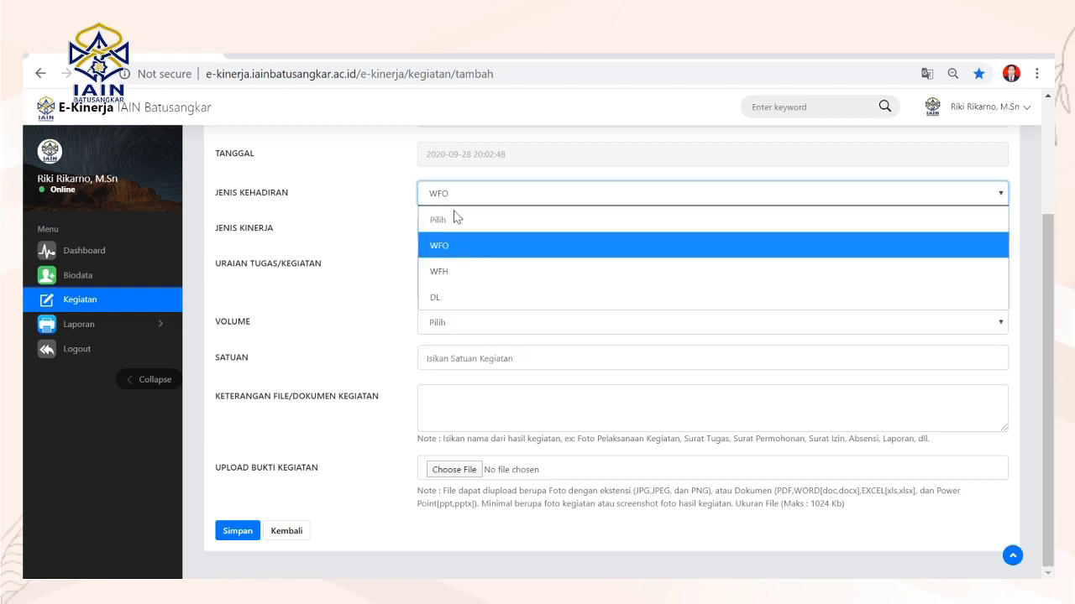
pyautogui.click(387, 233)
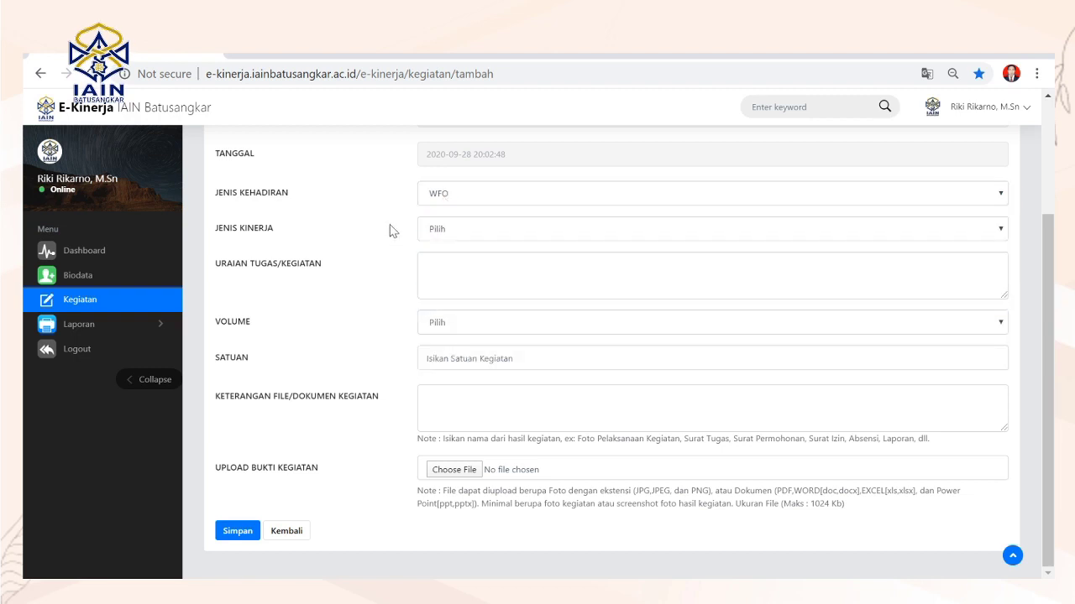
pyautogui.click(445, 233)
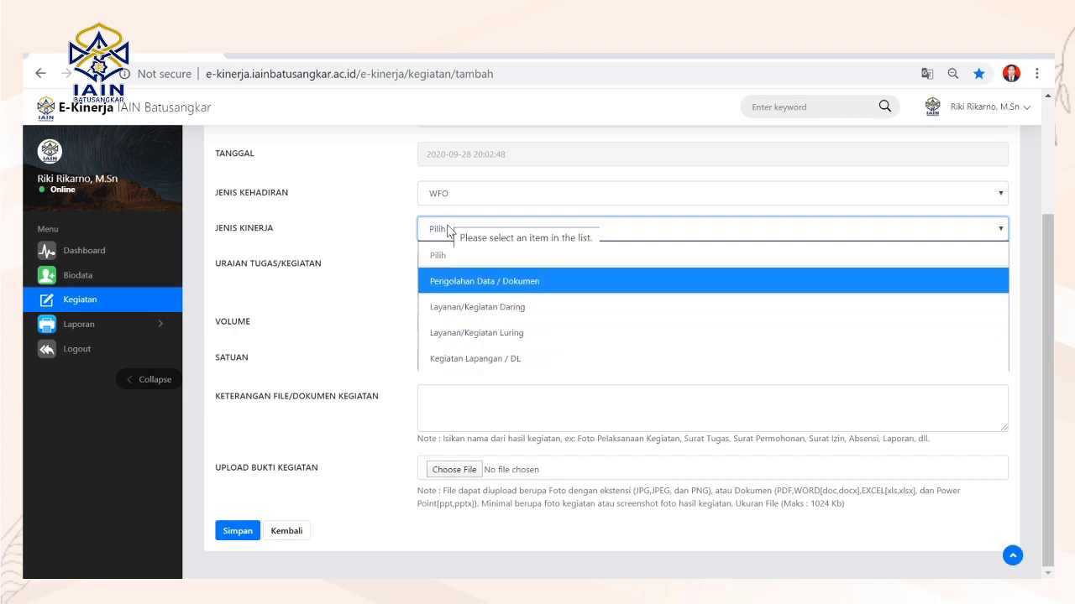
pyautogui.click(467, 310)
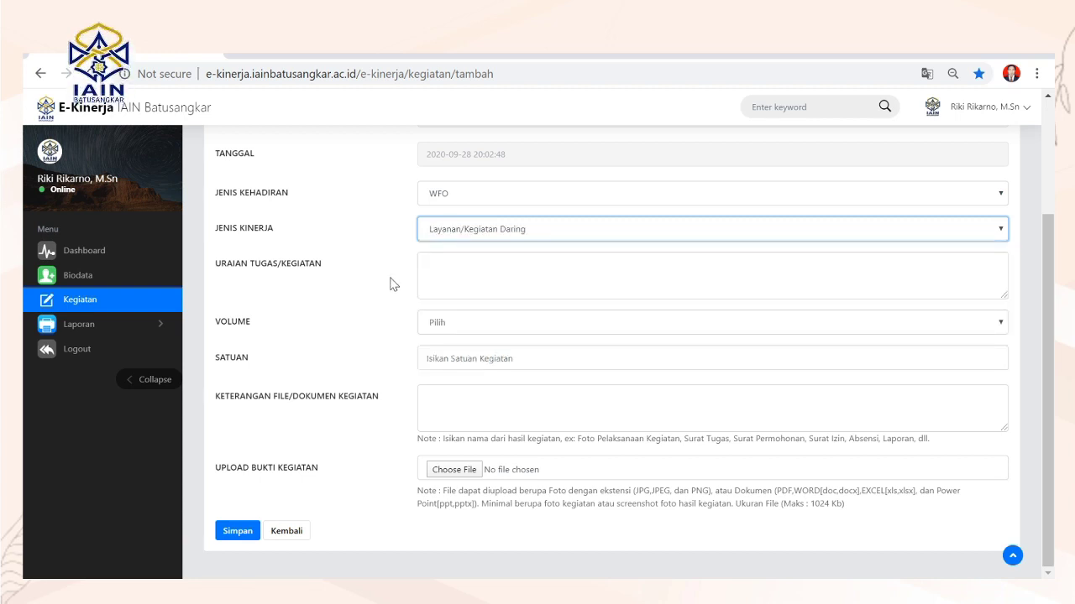
pyautogui.click(588, 275)
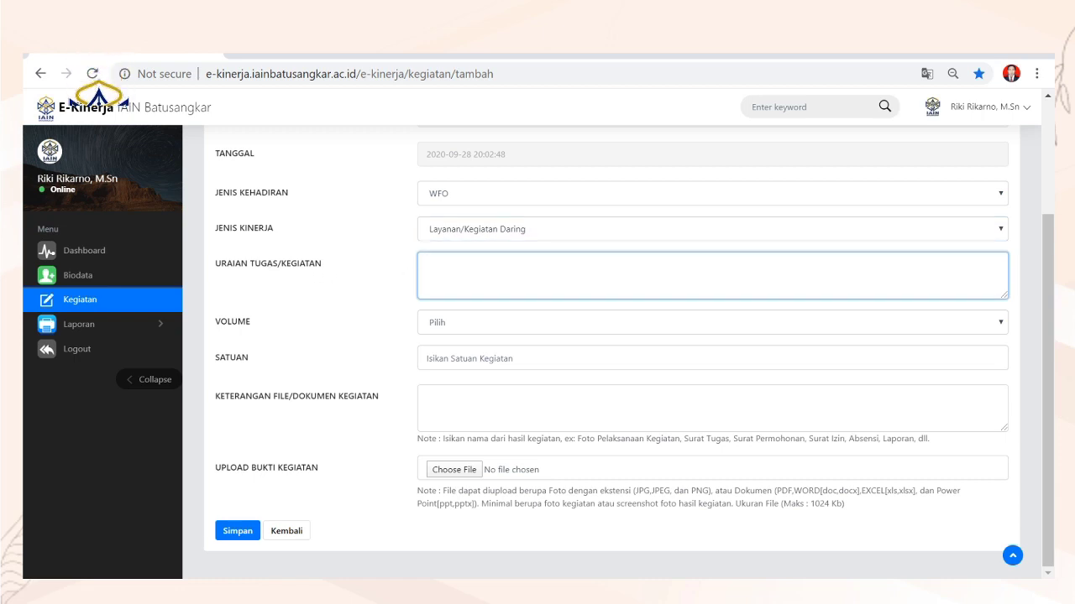
# Enter 'Mengajar Matakuliah Artistik' as the Uraian Tugas/Kegiatan description.
pyautogui.write('Mengajar Mata')
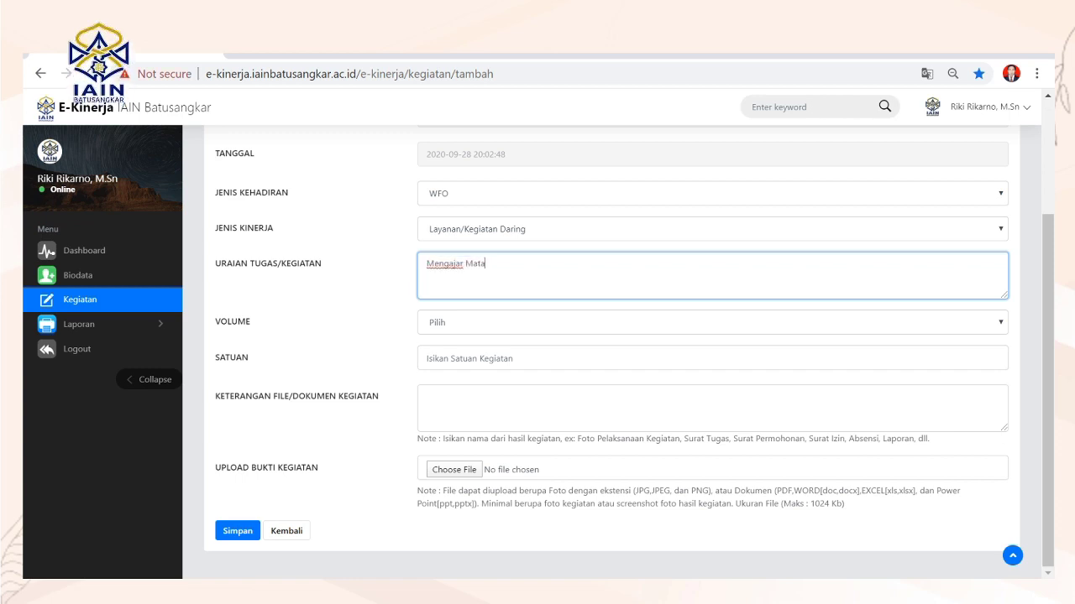
pyautogui.write('kuliah Artistik')
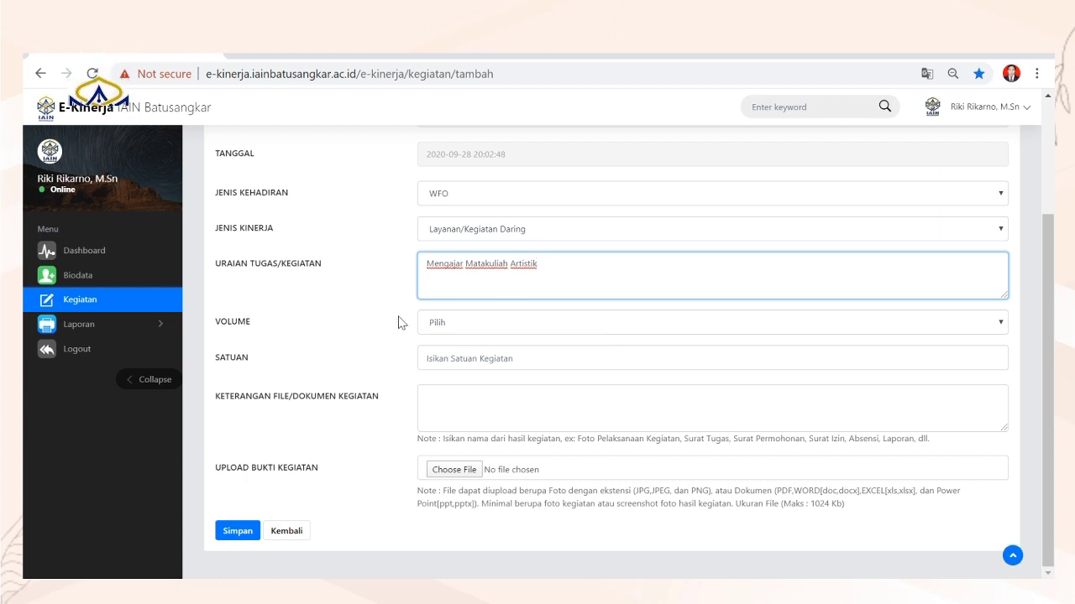
pyautogui.click(458, 326)
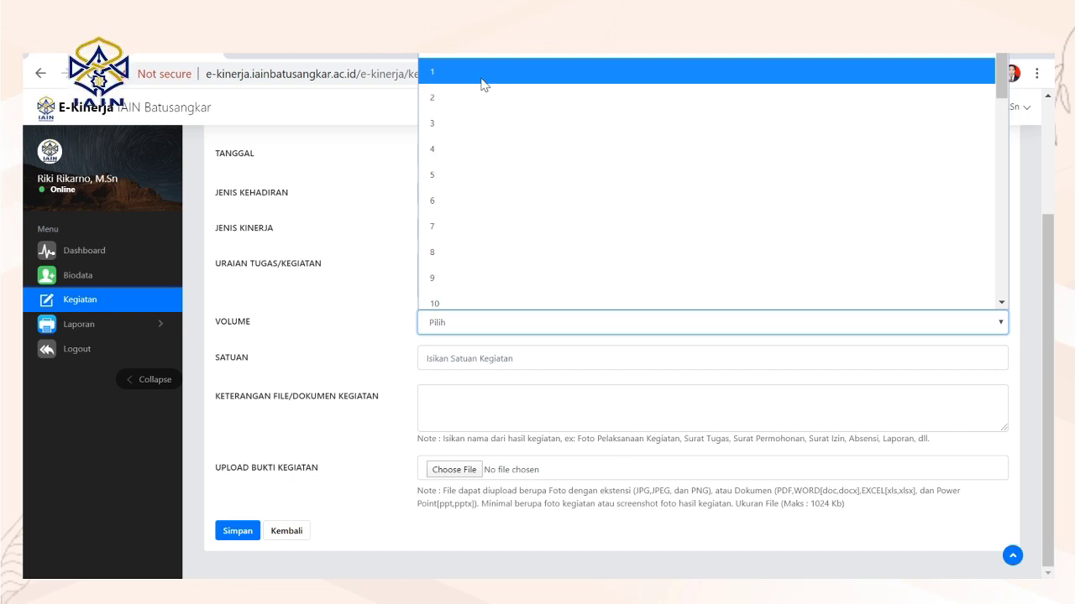
# Set the activity Volume to 1.
pyautogui.click(483, 85)
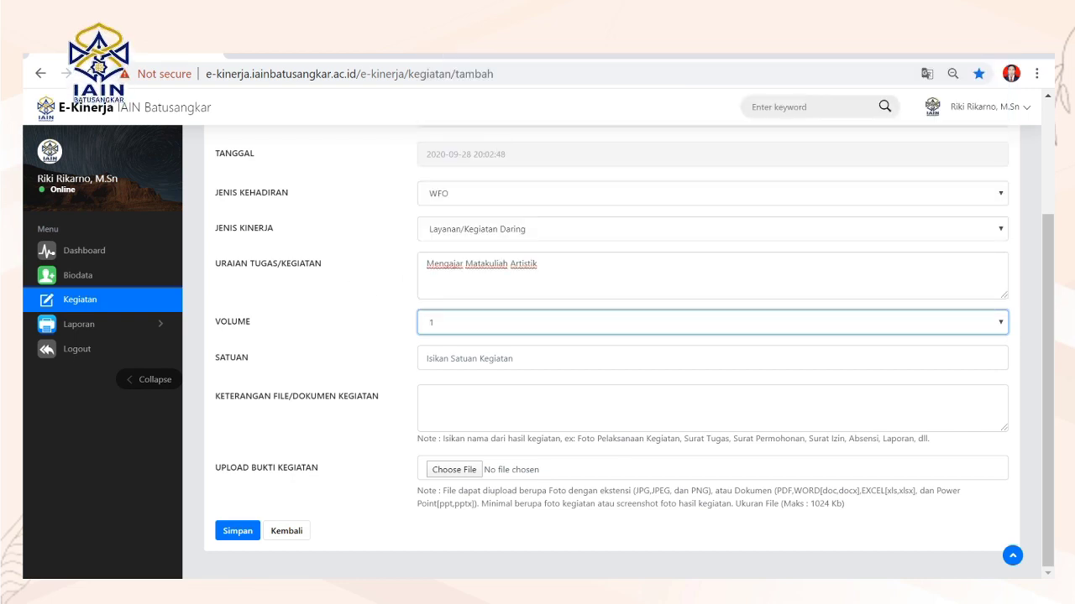
pyautogui.click(372, 271)
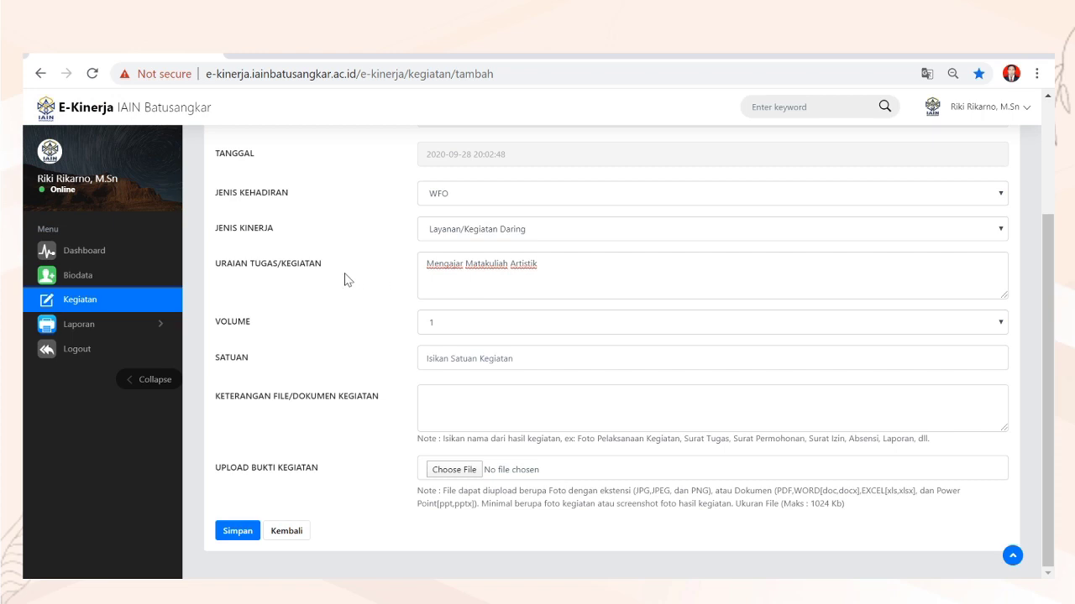
pyautogui.click(419, 271)
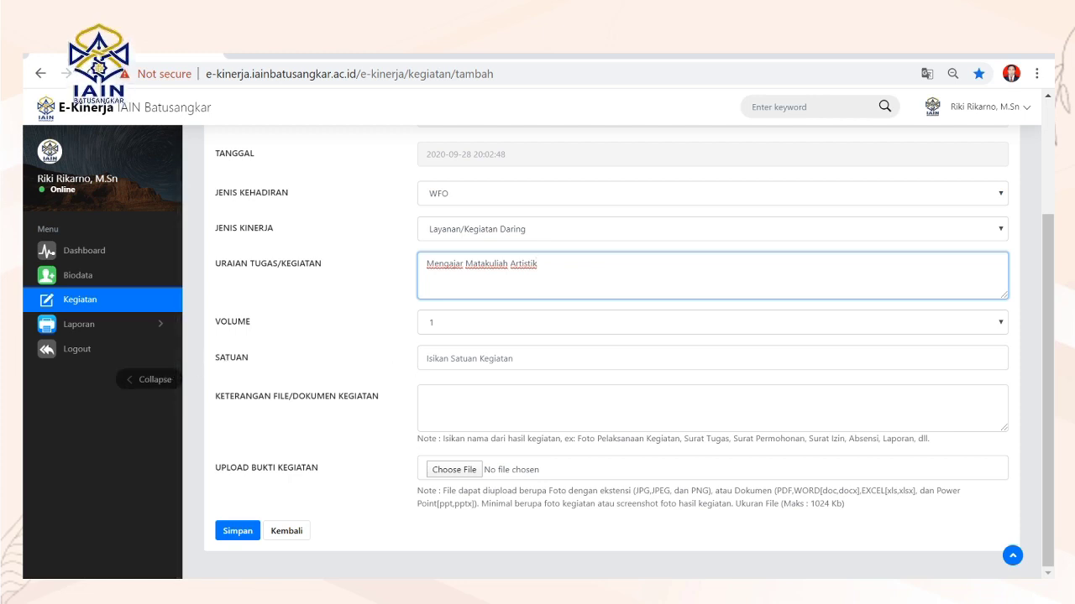
pyautogui.click(470, 358)
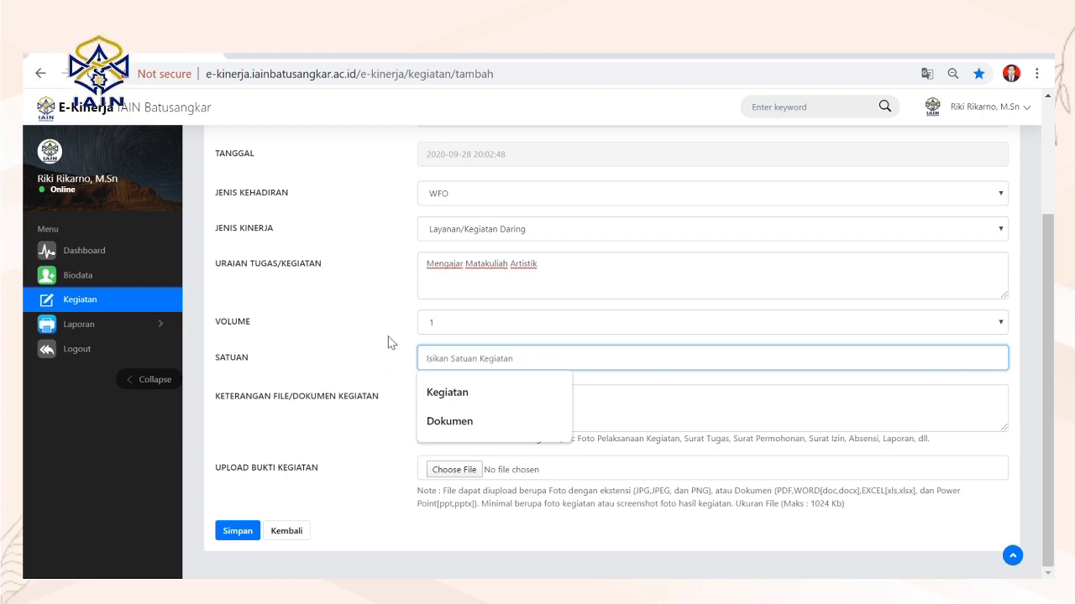
# Enter Kegiatan as the Satuan unit and accept the suggestion.
pyautogui.click(537, 264)
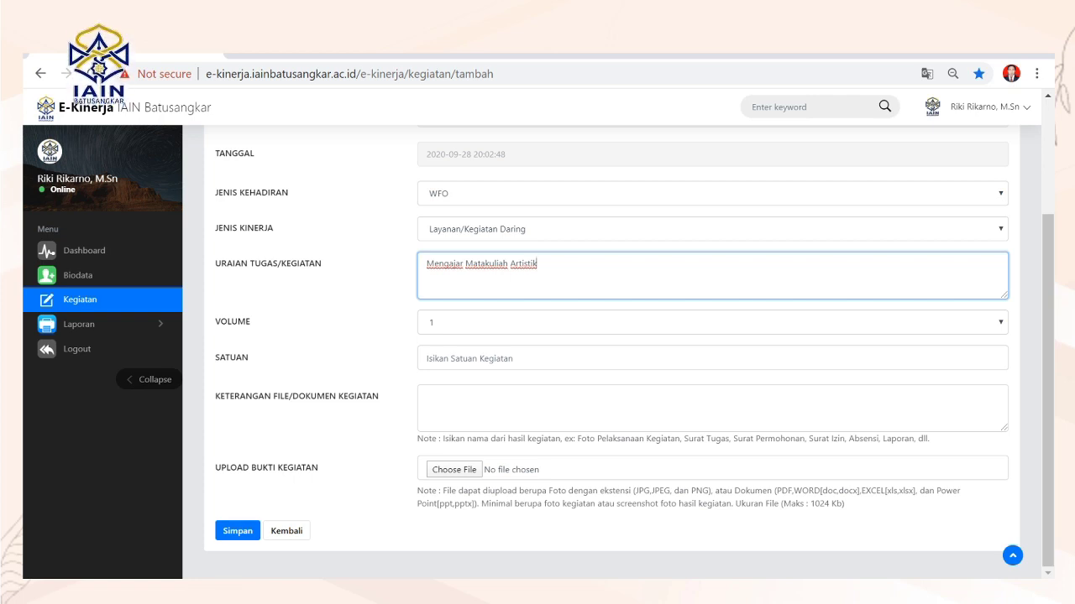
pyautogui.click(491, 359)
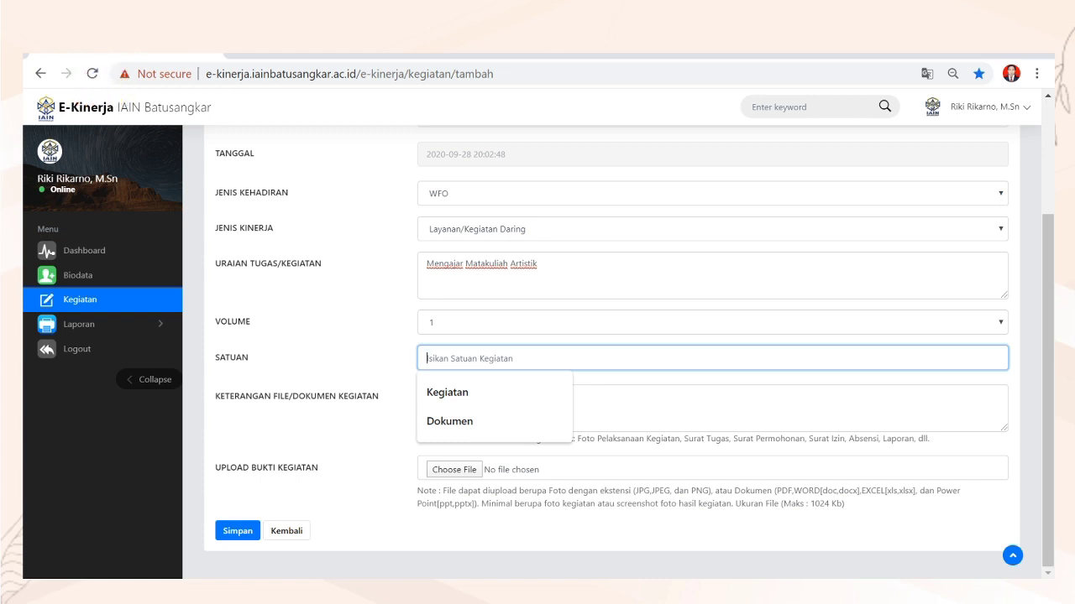
pyautogui.write('Kegiatan')
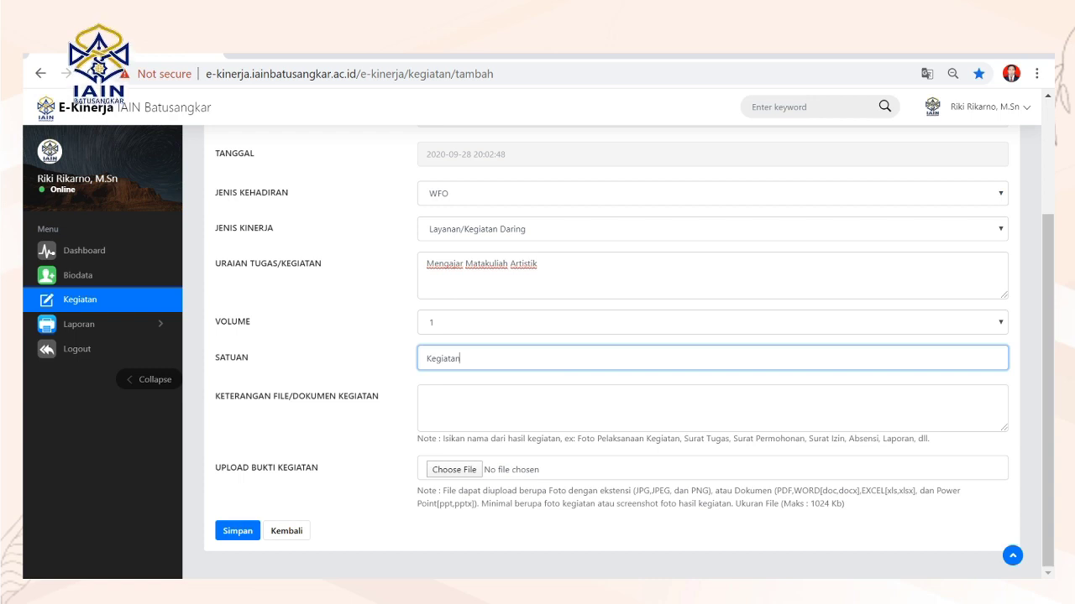
pyautogui.press('Tab')
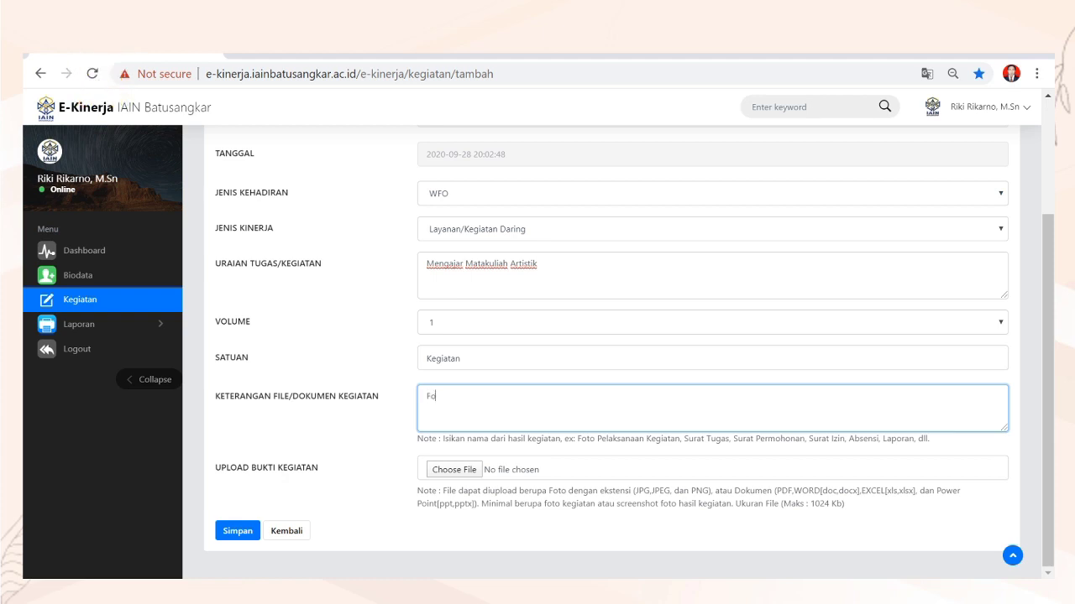
# Finish typing 'Foto Proses Mengajar' as the file/document description.
pyautogui.write('o Prose')
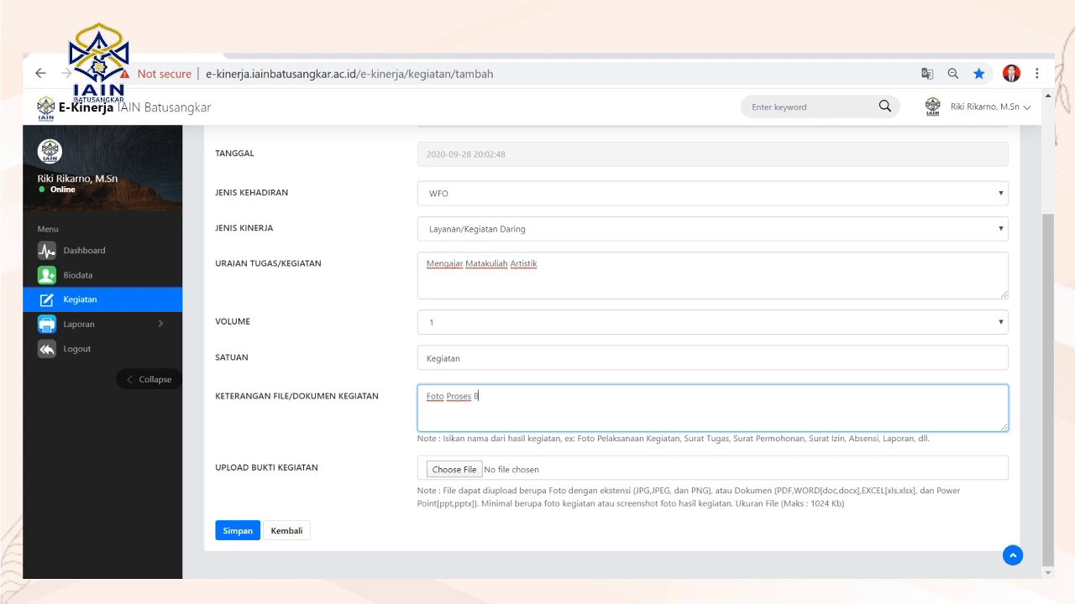
pyautogui.write('s Mengajar')
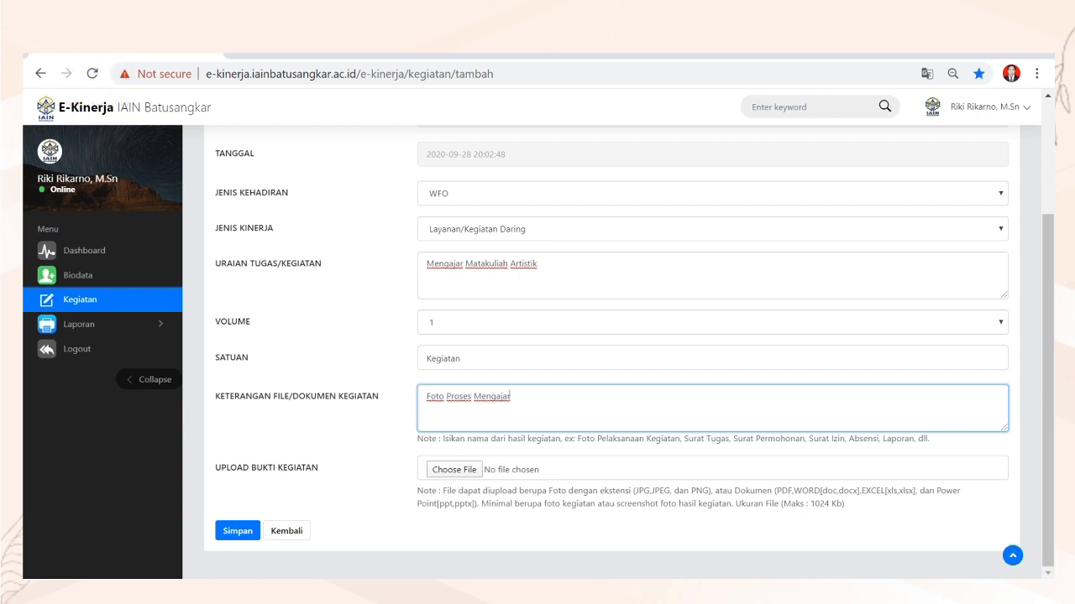
# Attach tap2.jpg from the D: drive's Foto Kegiatan folder, within the 1024 Kb limit.
pyautogui.moveTo(814, 504); pyautogui.dragTo(838, 503)
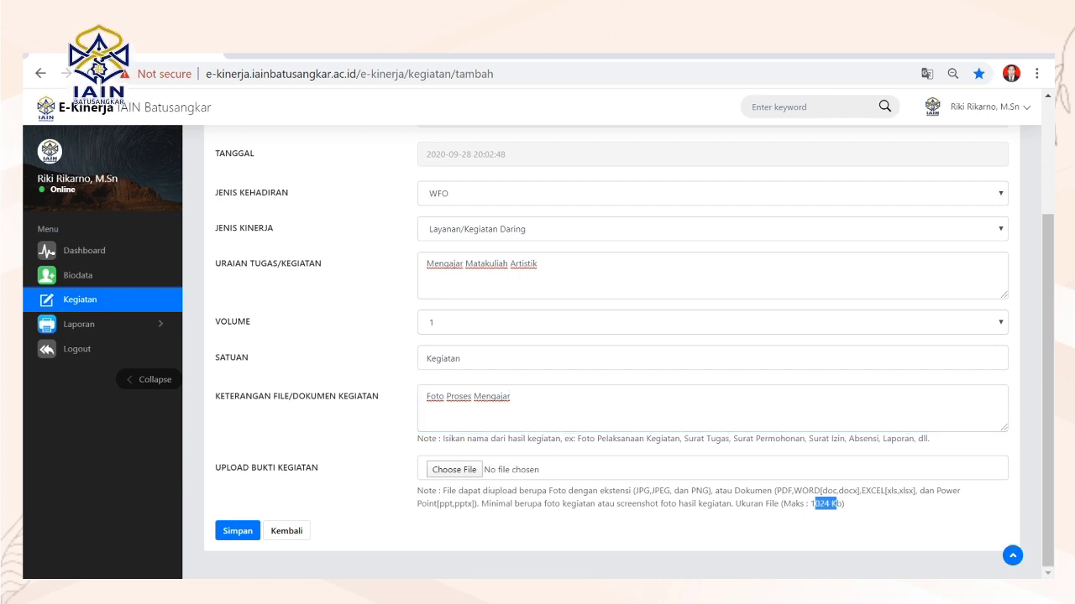
pyautogui.click(377, 467)
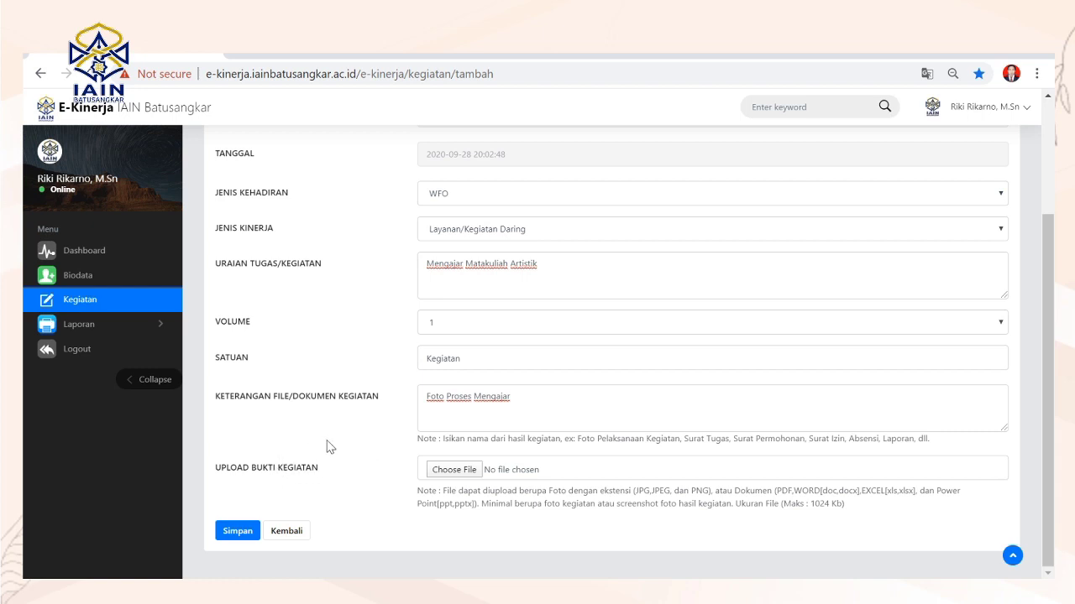
pyautogui.click(447, 468)
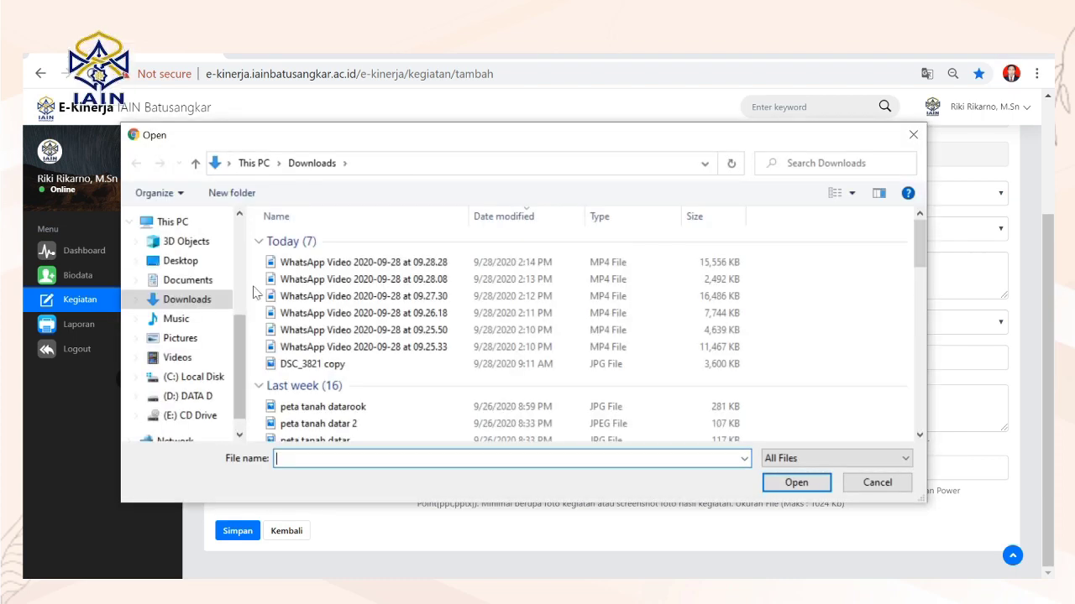
pyautogui.scroll(-1, 235, 357)
pyautogui.click(187, 371)
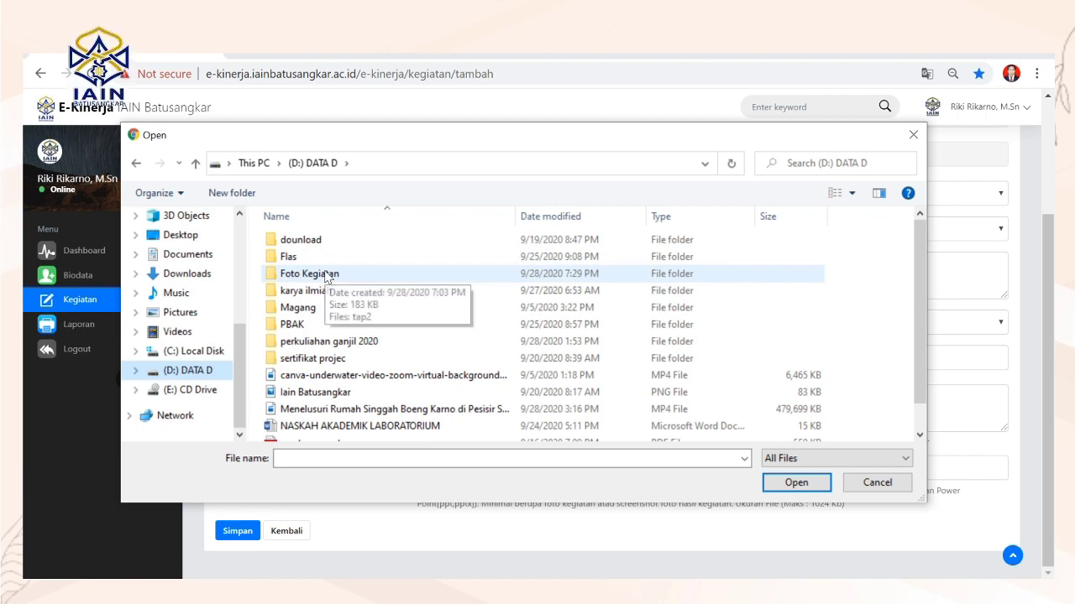
pyautogui.doubleClick(325, 275)
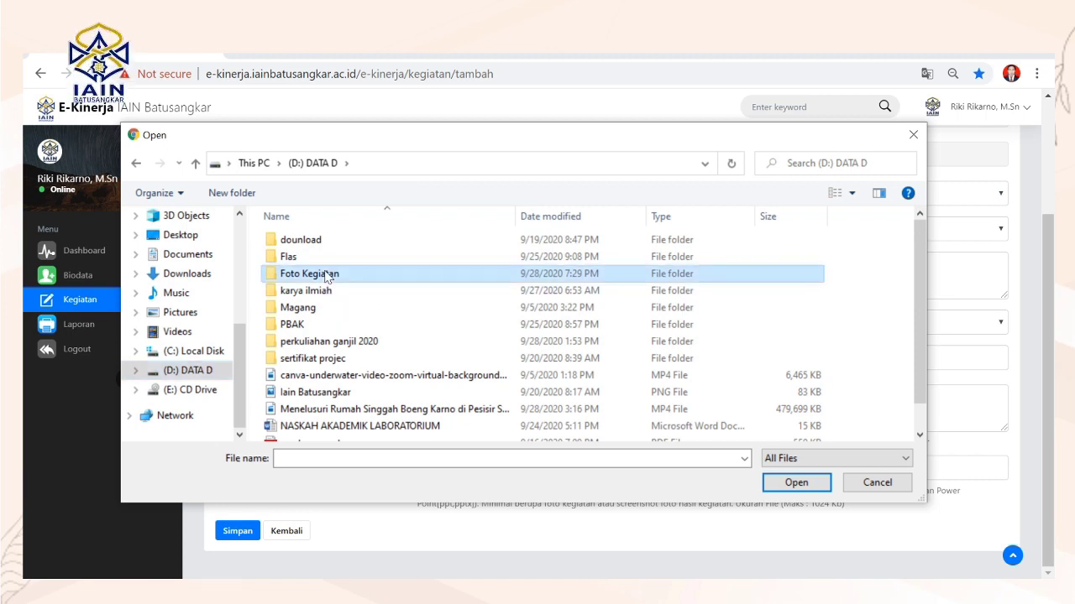
pyautogui.doubleClick(304, 267)
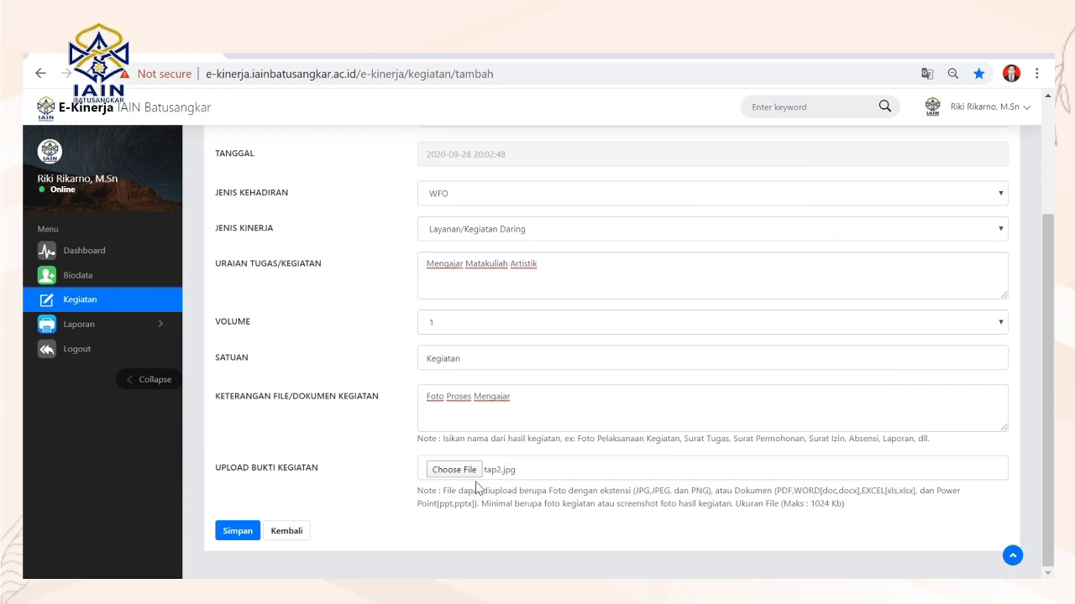
# Save the activity with Simpan to get the 'Data Kegiatan Berhasil di SIMPAN' confirmation.
pyautogui.scroll(1, 1047, 386)
pyautogui.scroll(-1, 1047, 386)
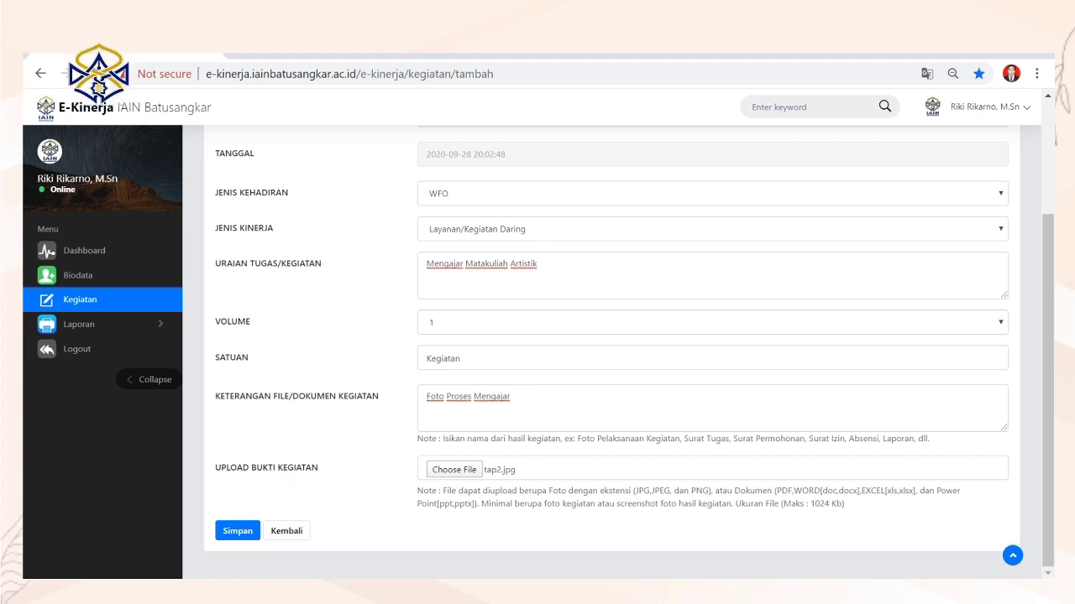
pyautogui.click(238, 531)
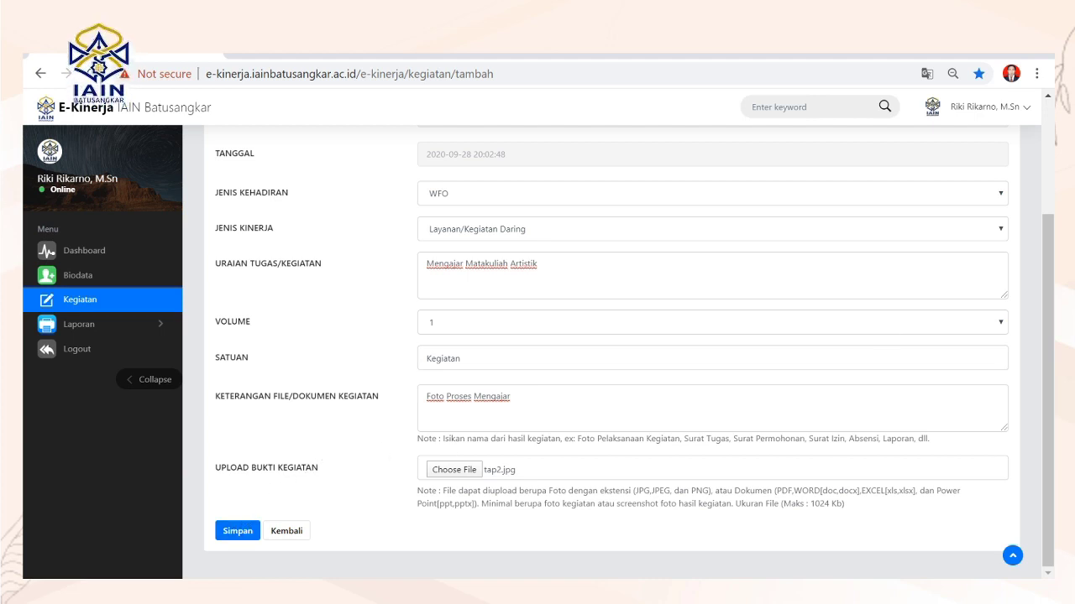
pyautogui.click(233, 532)
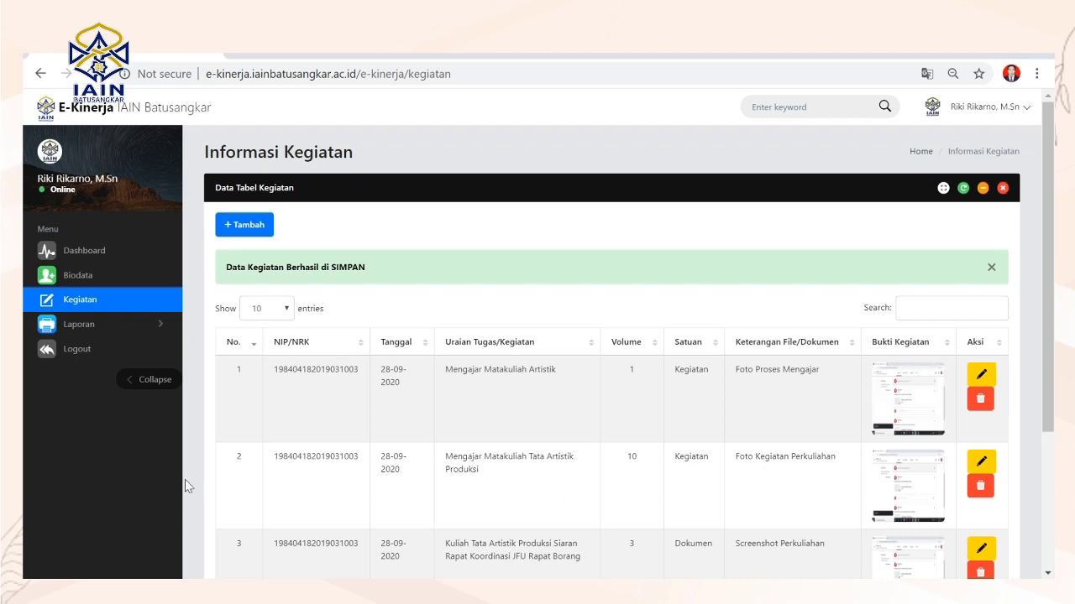
pyautogui.click(920, 388)
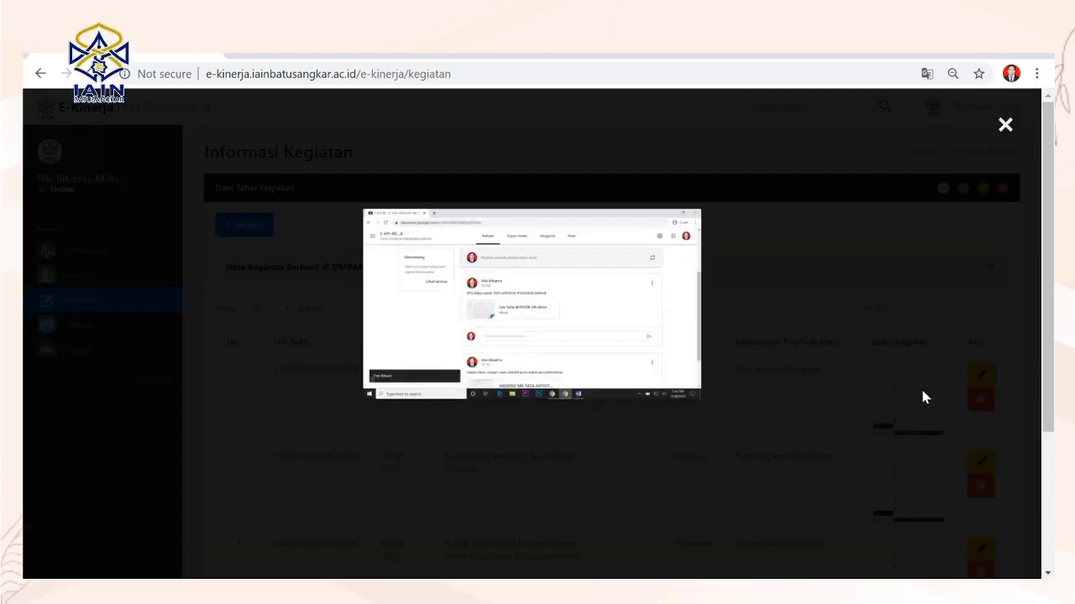
pyautogui.click(1004, 126)
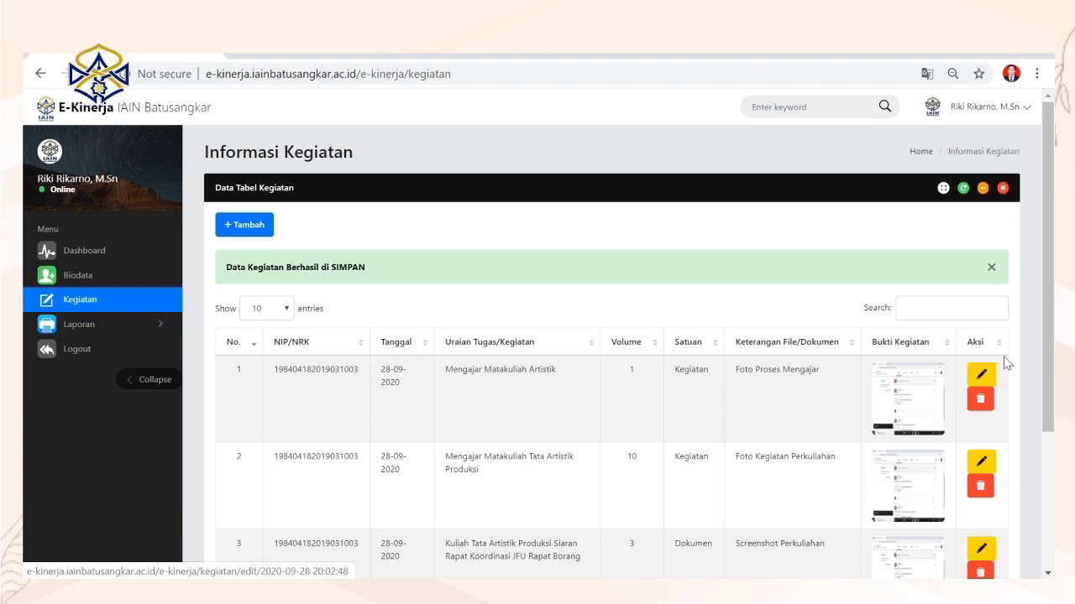
# Open the first activity, Mengajar Matakuliah Artistik, in the edit form and reach its evidence file.
pyautogui.click(981, 378)
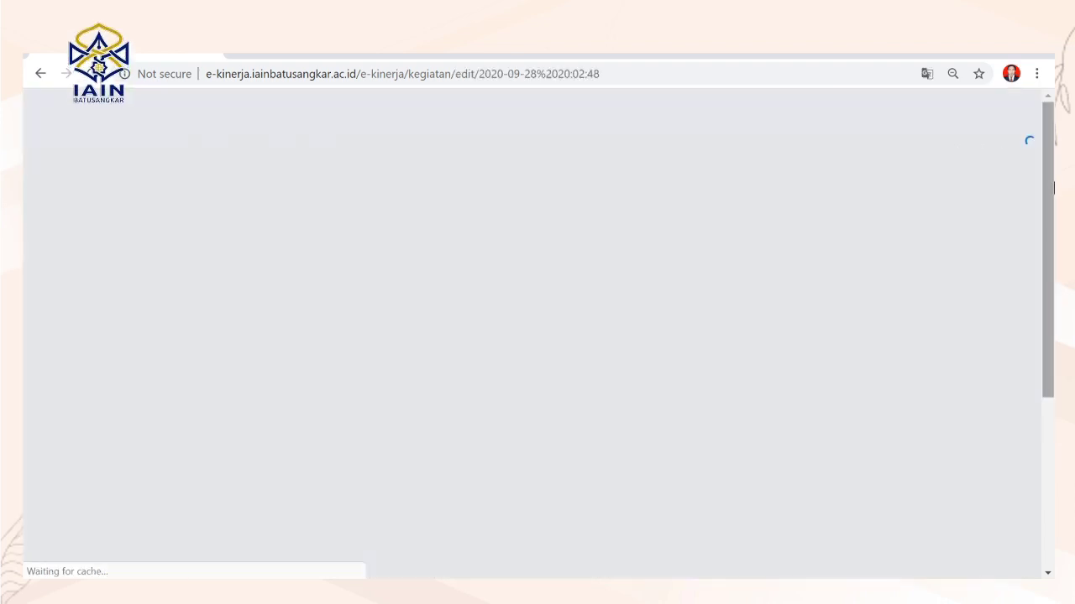
pyautogui.scroll(-3, 1052, 218)
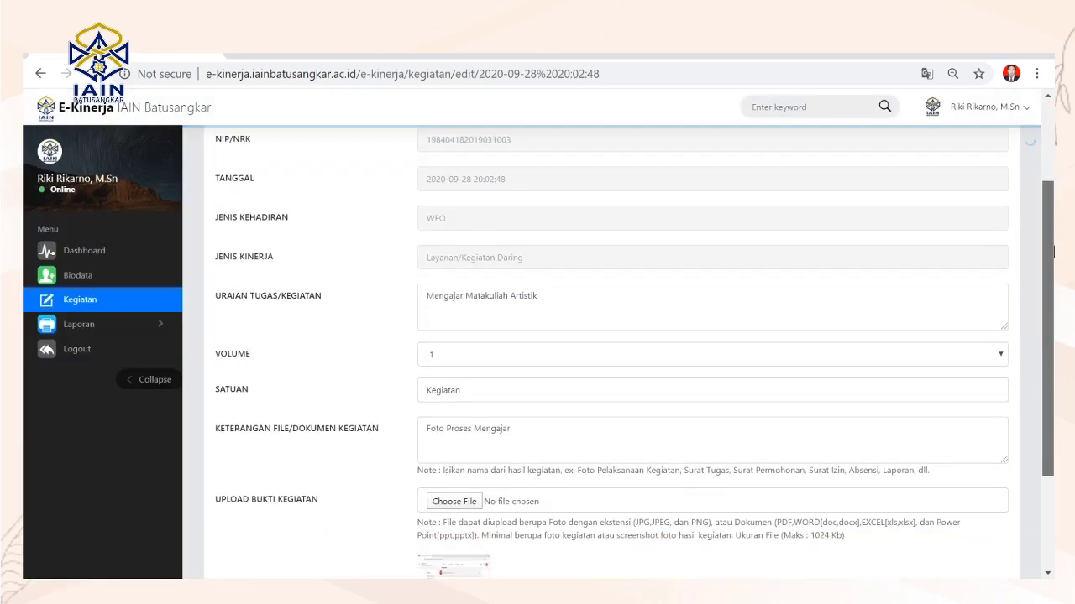
pyautogui.scroll(-2, 1053, 251)
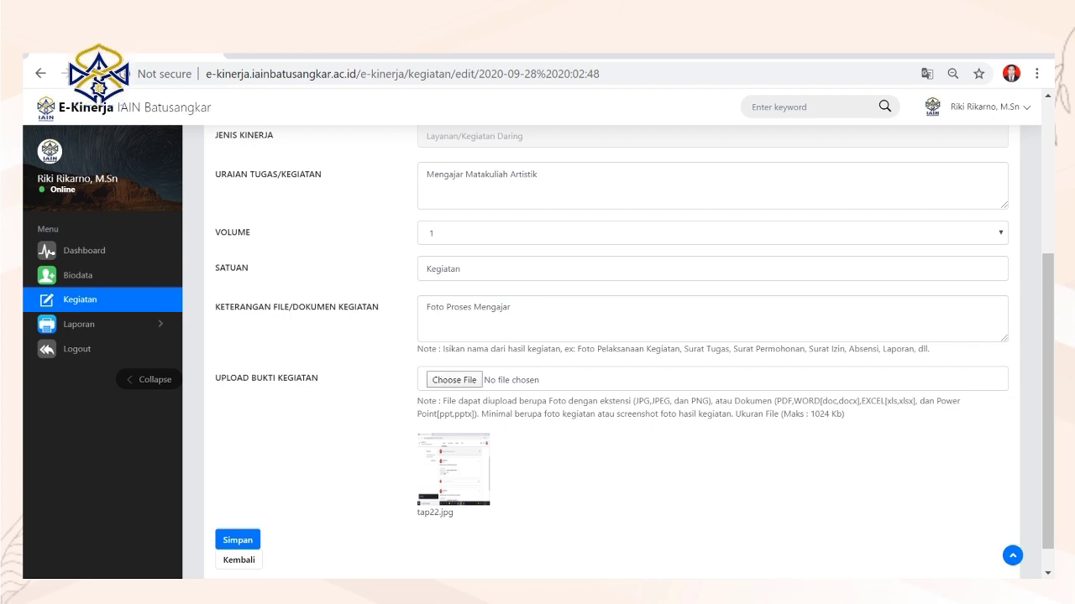
pyautogui.click(457, 382)
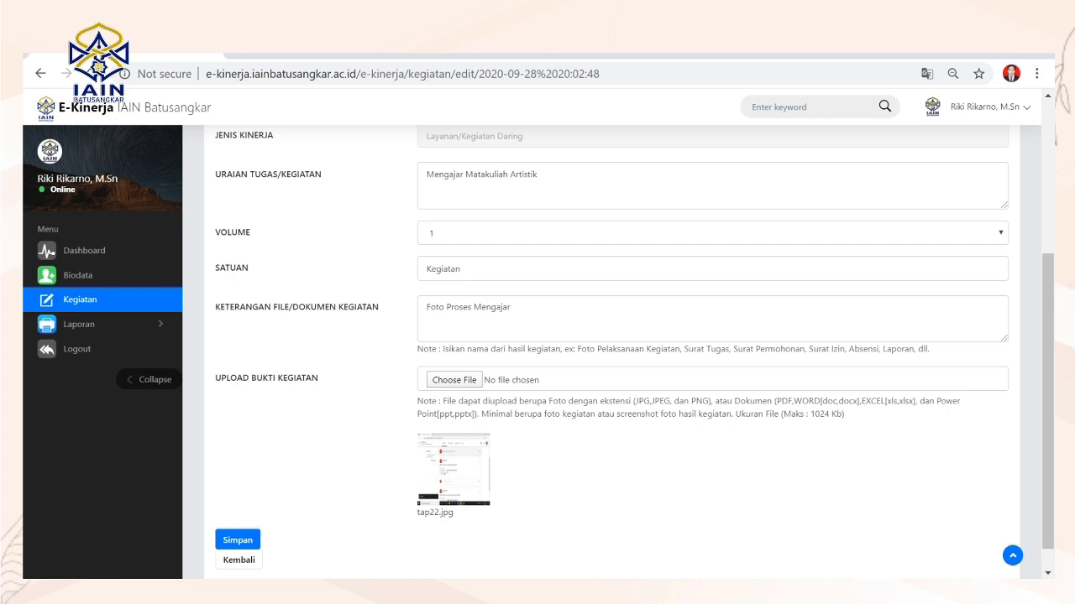
# Pick the 2020-2022 Edaran Rektor PDF from Downloads as the replacement evidence file.
pyautogui.click(453, 385)
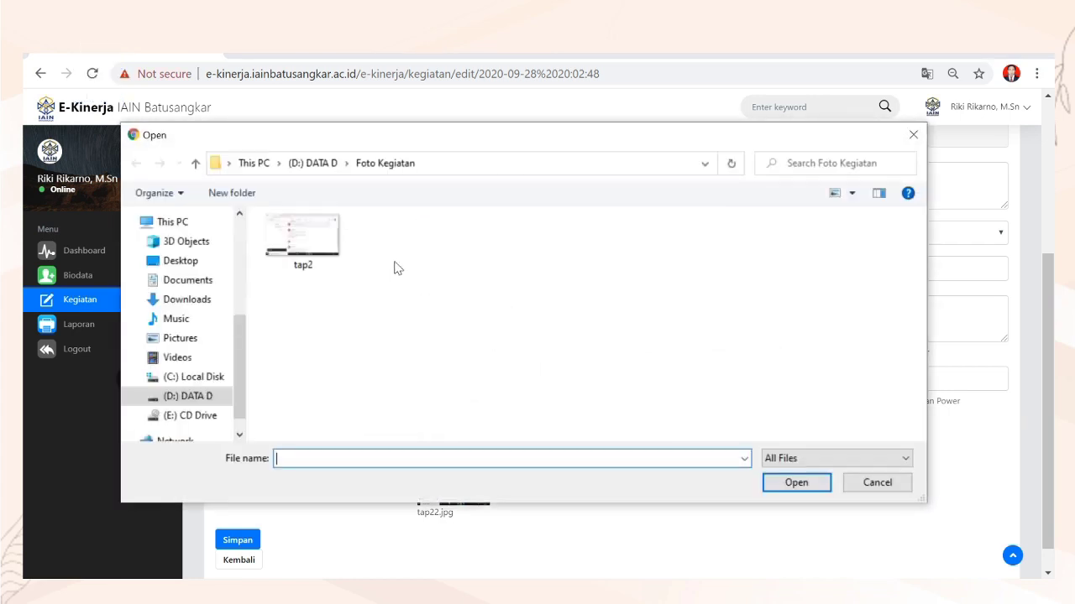
pyautogui.click(191, 274)
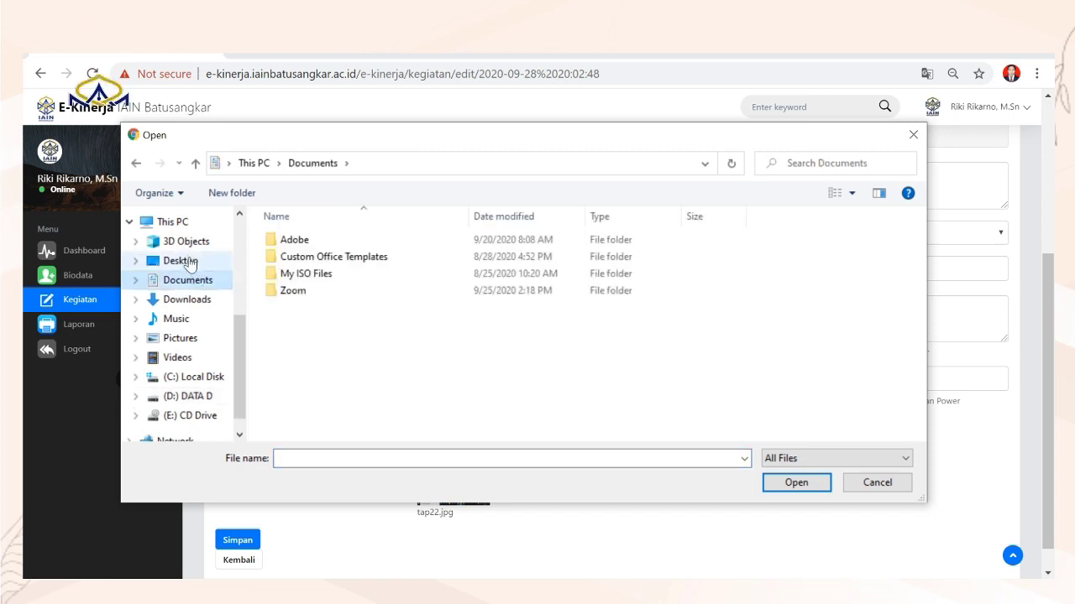
pyautogui.click(180, 260)
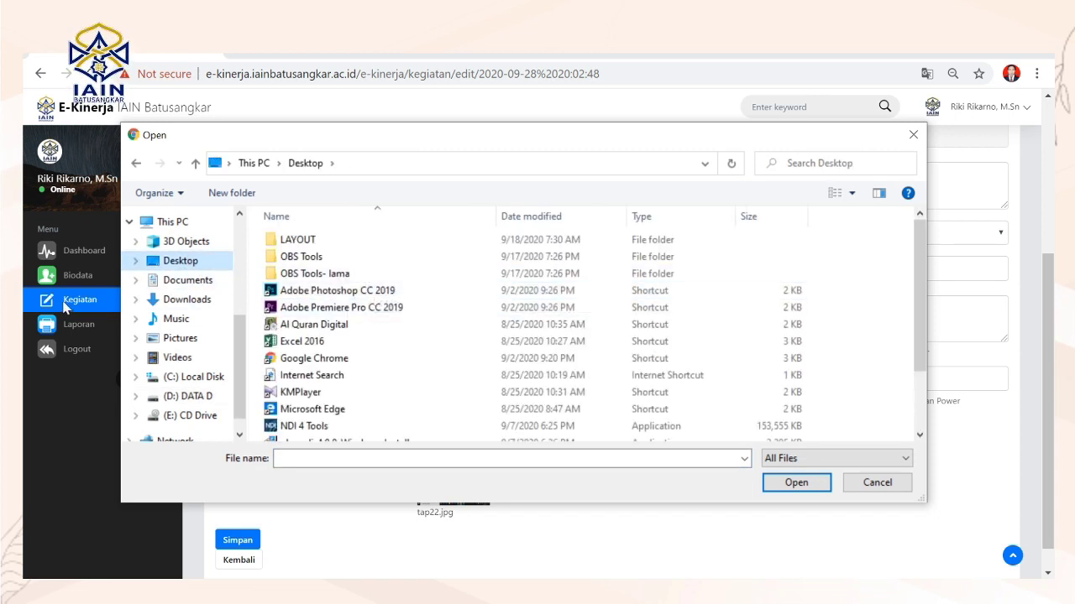
pyautogui.click(190, 280)
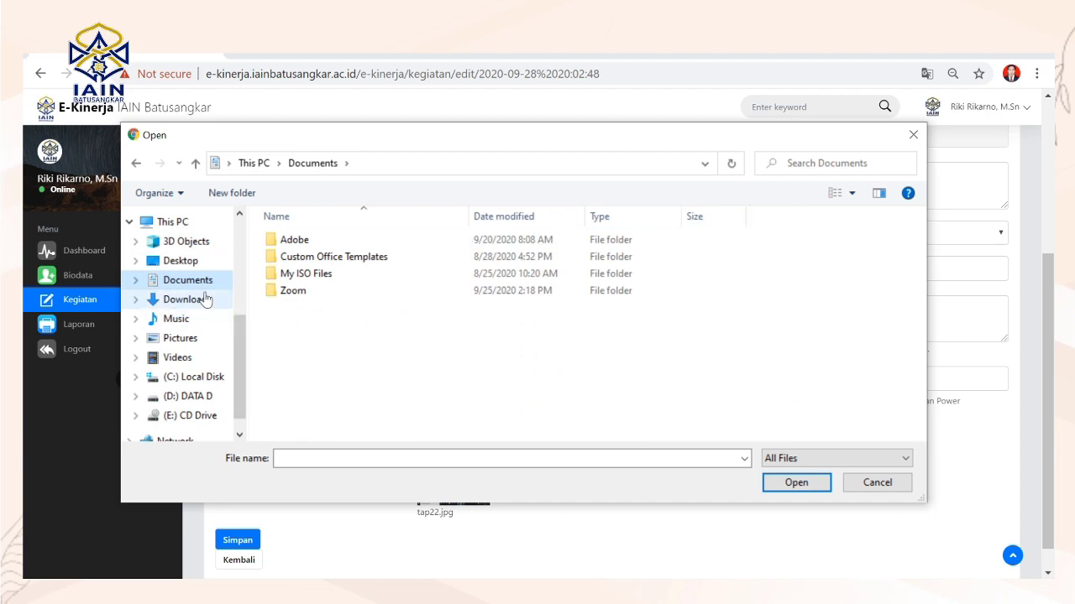
pyautogui.click(185, 263)
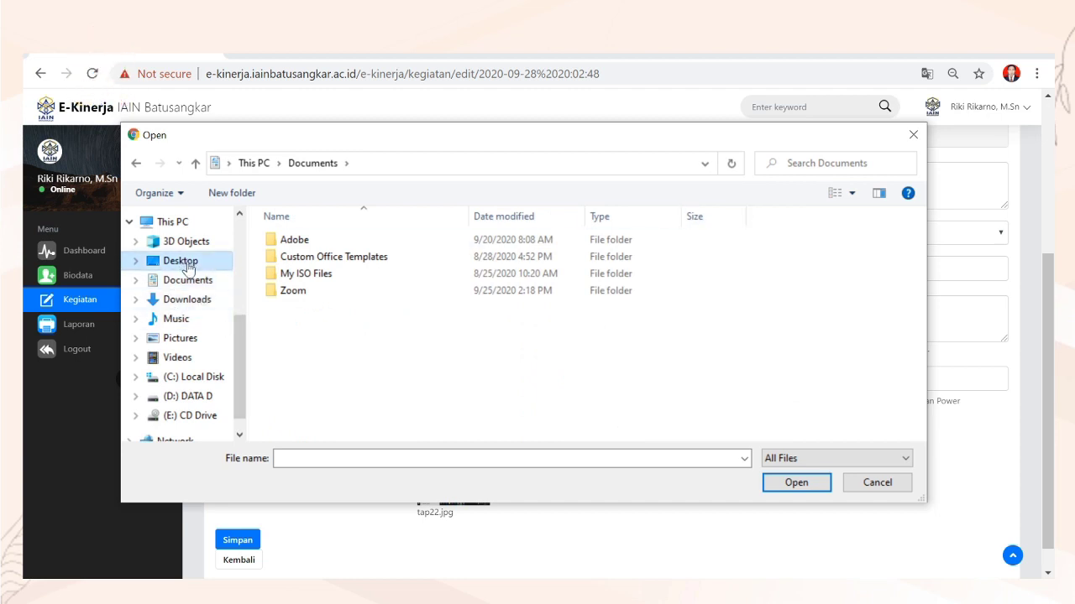
pyautogui.moveTo(920, 248); pyautogui.dragTo(924, 309)
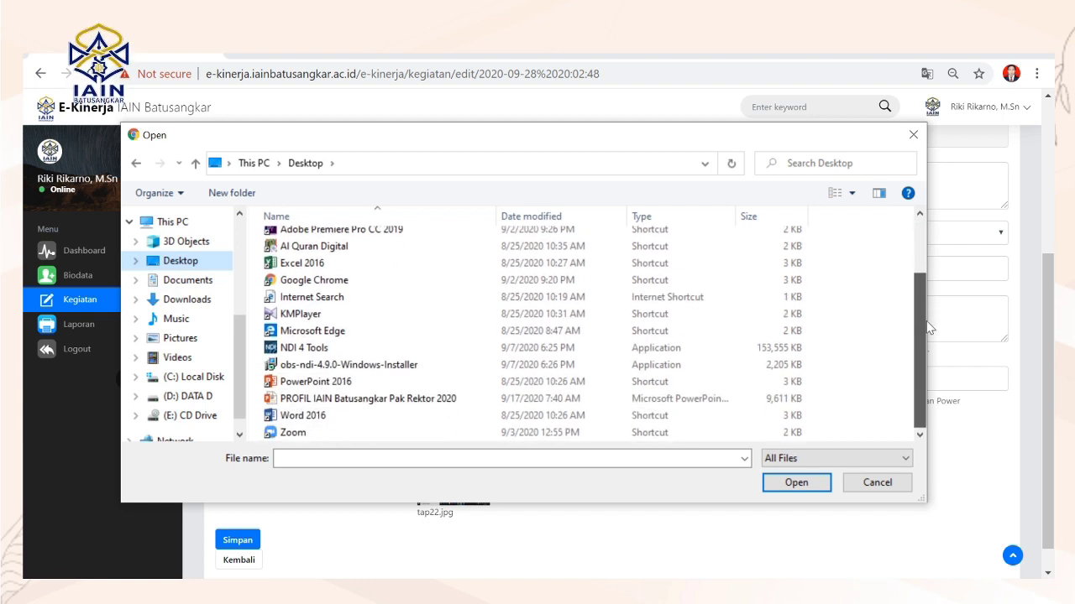
pyautogui.click(186, 300)
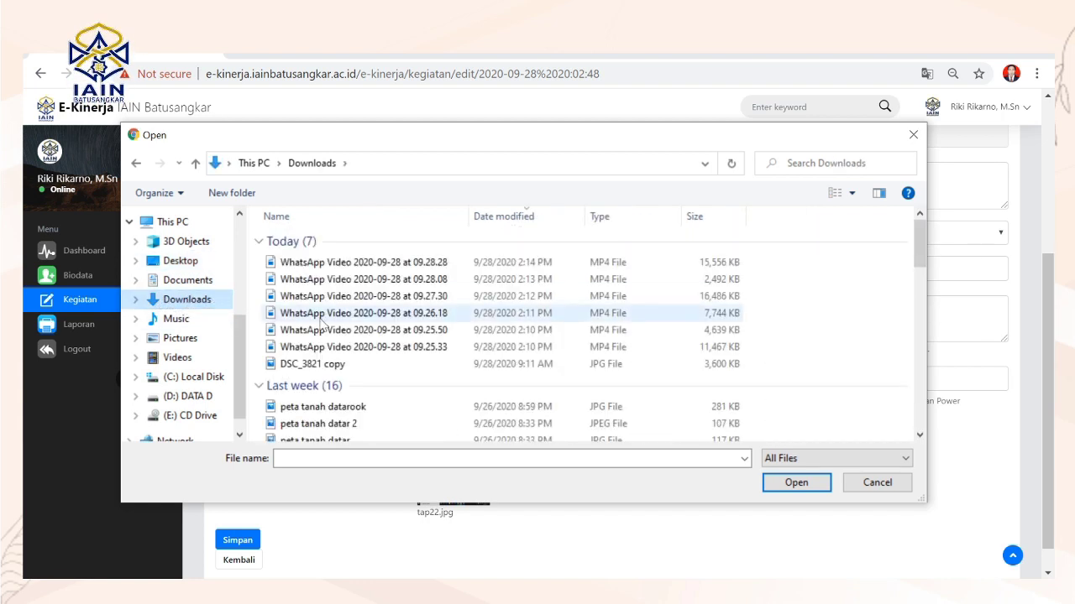
pyautogui.moveTo(922, 243); pyautogui.dragTo(921, 281)
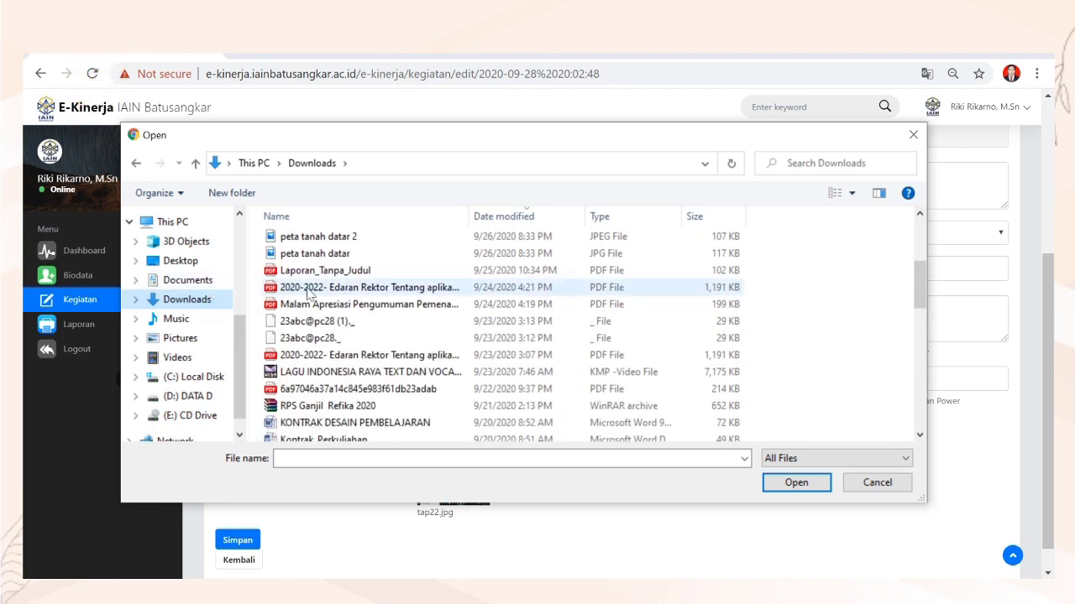
pyautogui.doubleClick(308, 287)
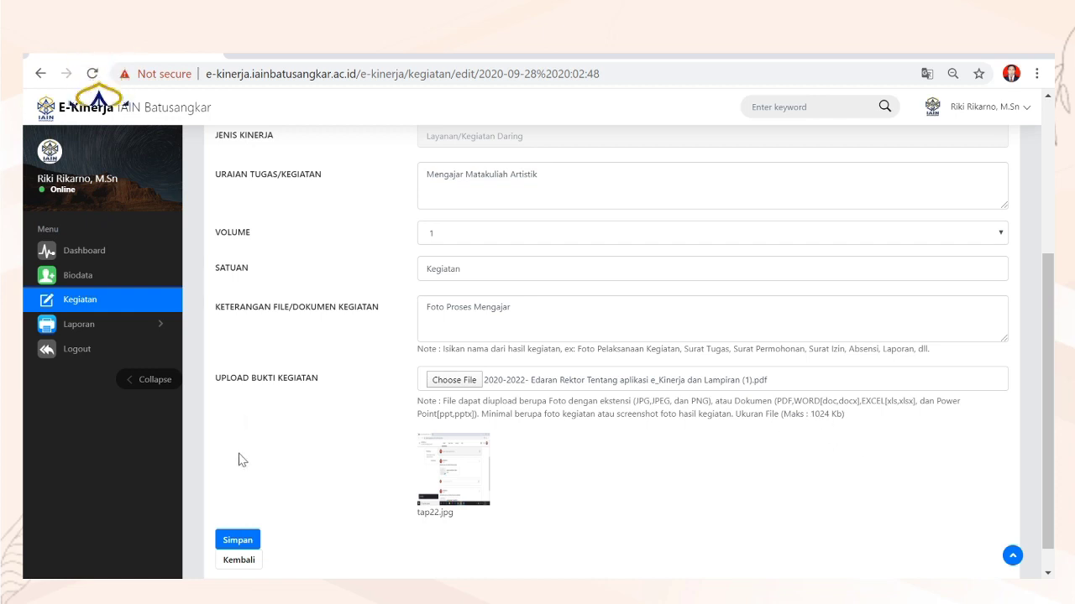
# Save the edited activity; the upload is rejected with a GAGAL di SIMPAN error.
pyautogui.scroll(1, 235, 453)
pyautogui.scroll(-3, 307, 490)
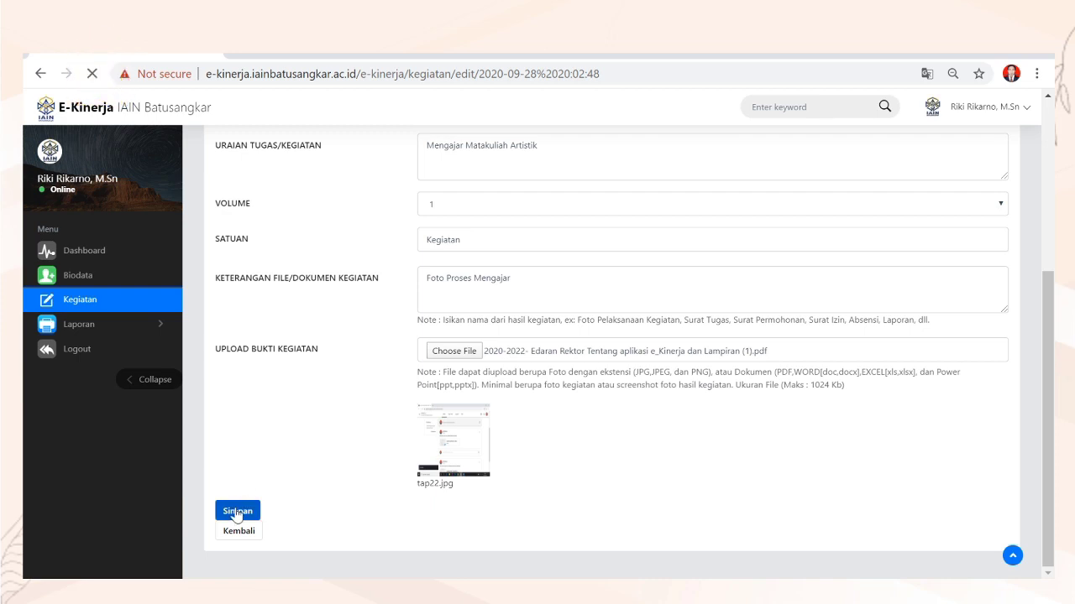
pyautogui.click(236, 512)
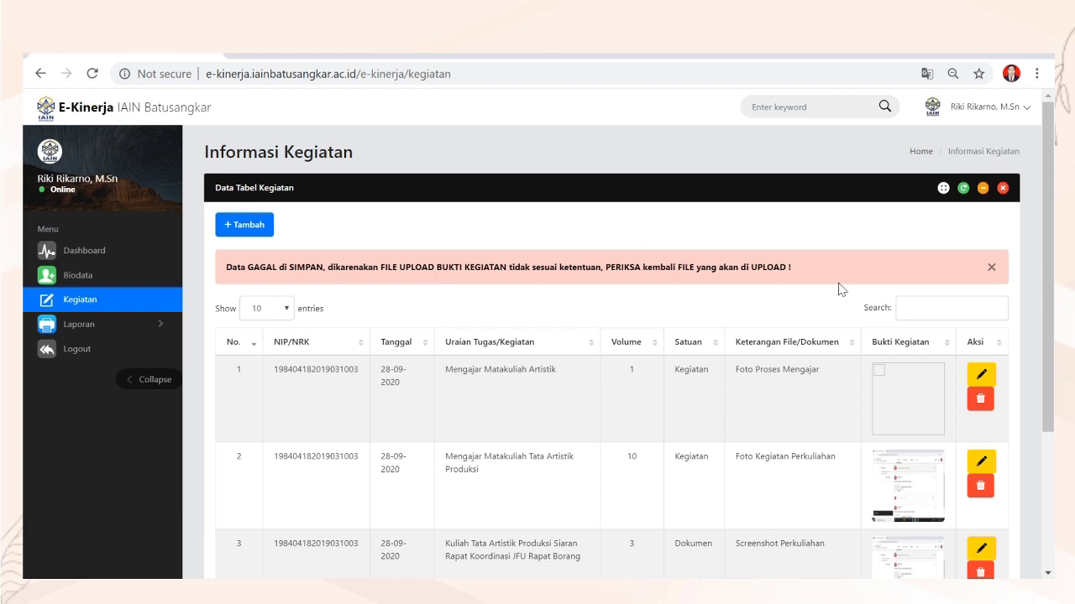
# Expand the Laporan sidebar menu to show Laporan Kinerja and Laporan Absensi.
pyautogui.scroll(-1, 490, 285)
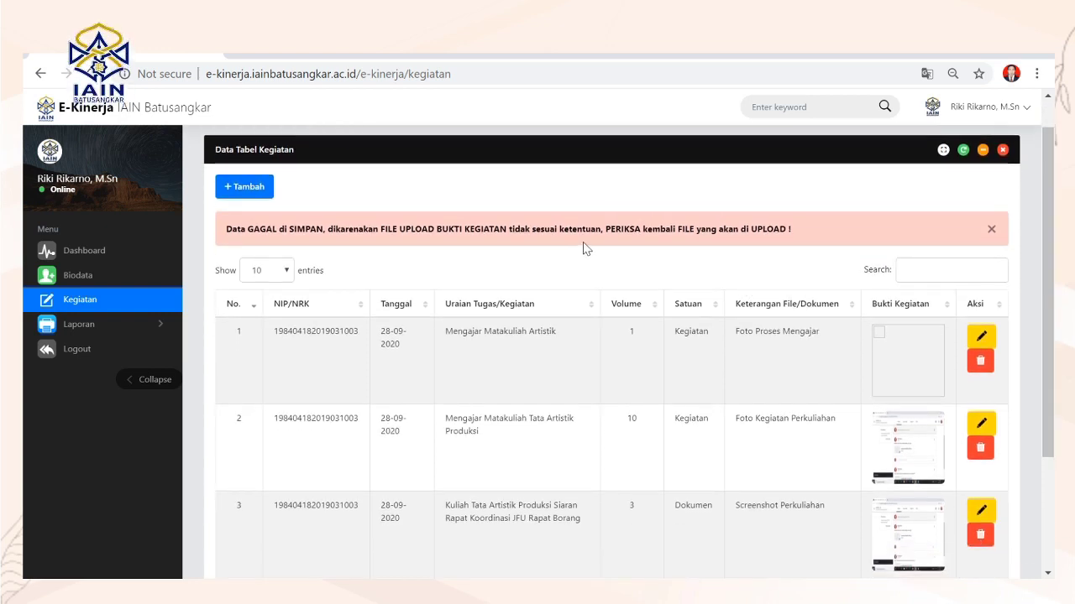
pyautogui.scroll(1, 1054, 240)
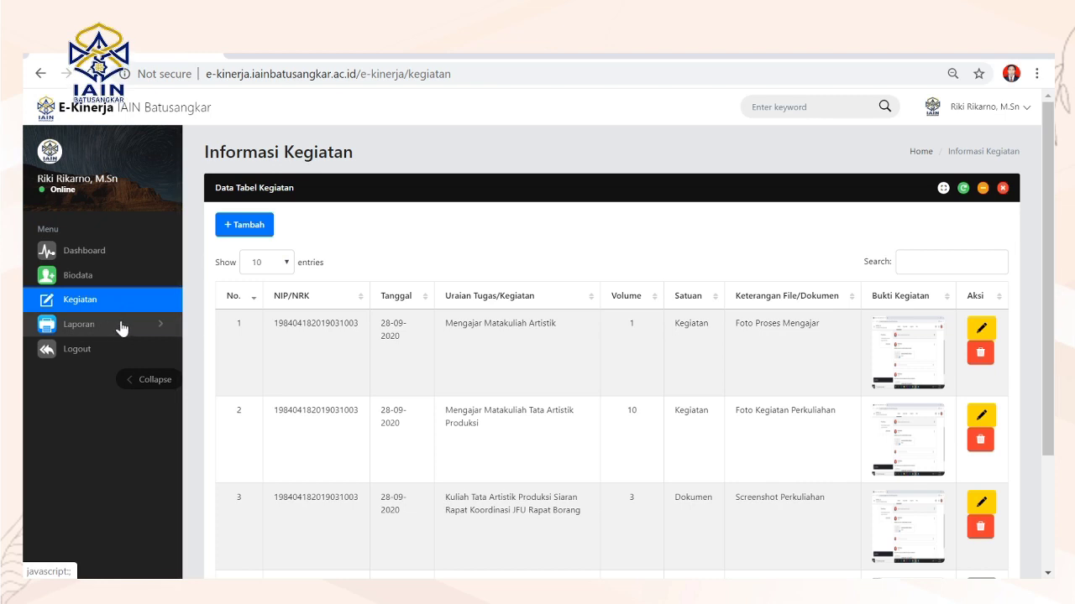
pyautogui.click(108, 327)
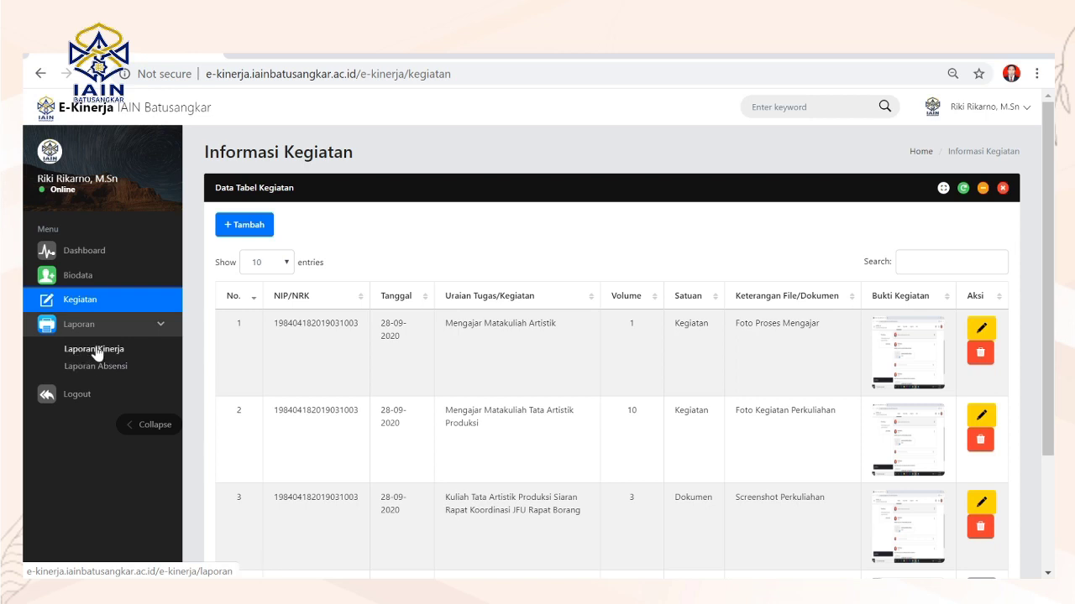
# Open the Laporan Kinerja page listing Mengajar Matakuliah Artistik dated 28-09-2020.
pyautogui.click(94, 351)
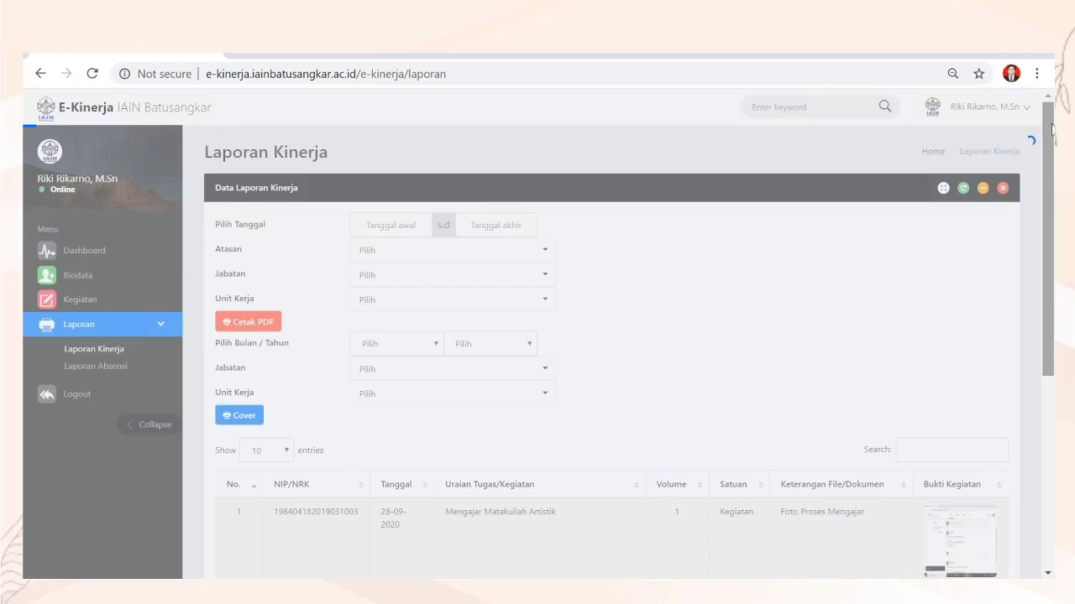
pyautogui.scroll(-1, 1052, 139)
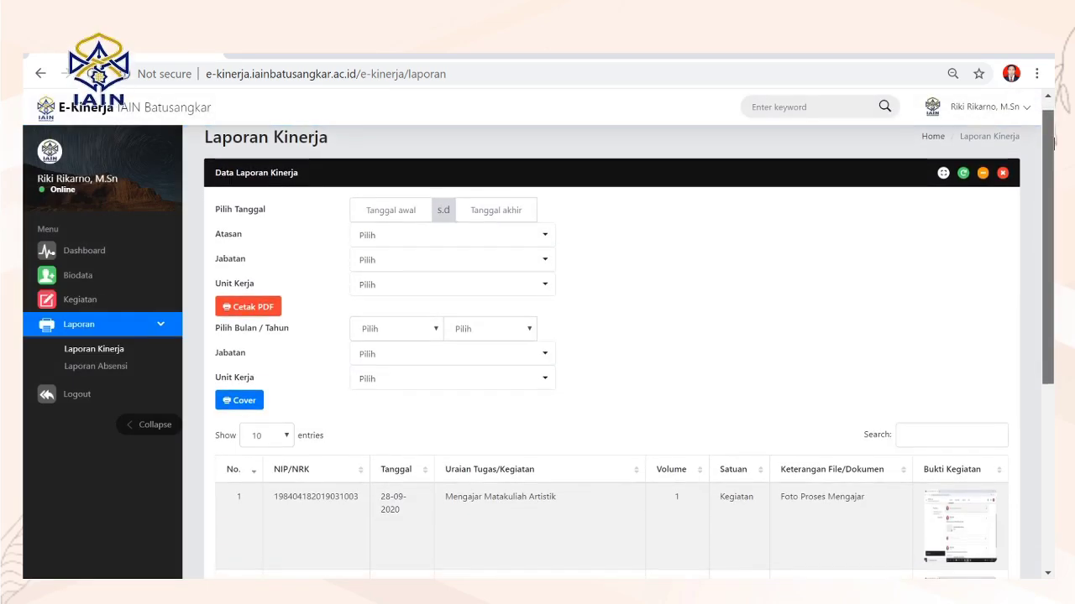
pyautogui.moveTo(1053, 143)
pyautogui.mouseDown()
pyautogui.moveTo(1053, 227)
pyautogui.moveTo(1053, 128)
pyautogui.mouseUp()
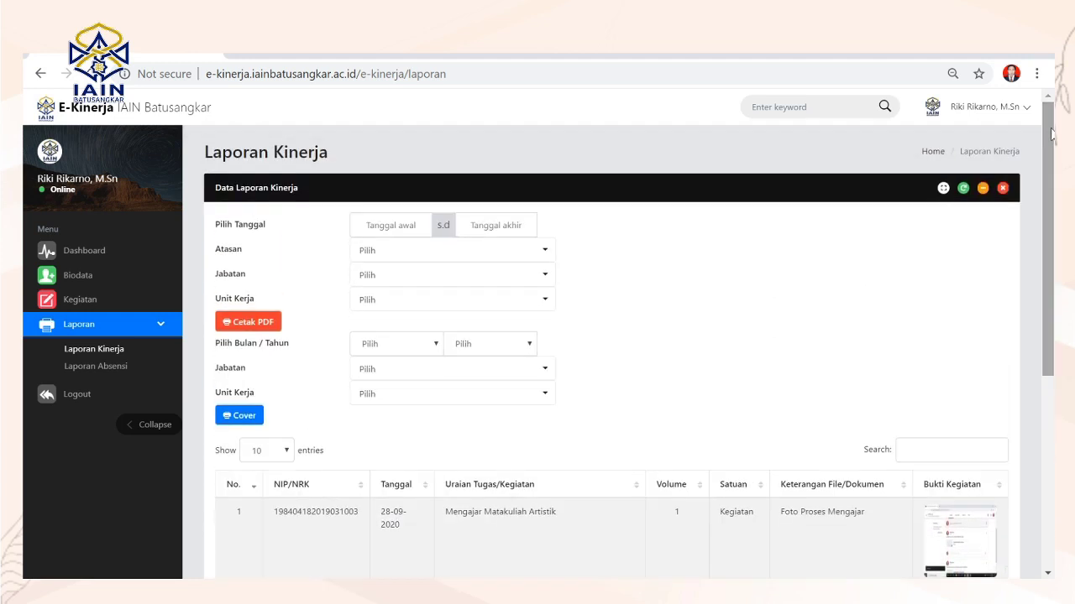
pyautogui.moveTo(1053, 203)
pyautogui.mouseDown()
pyautogui.moveTo(1053, 232)
pyautogui.moveTo(1053, 204)
pyautogui.mouseUp()
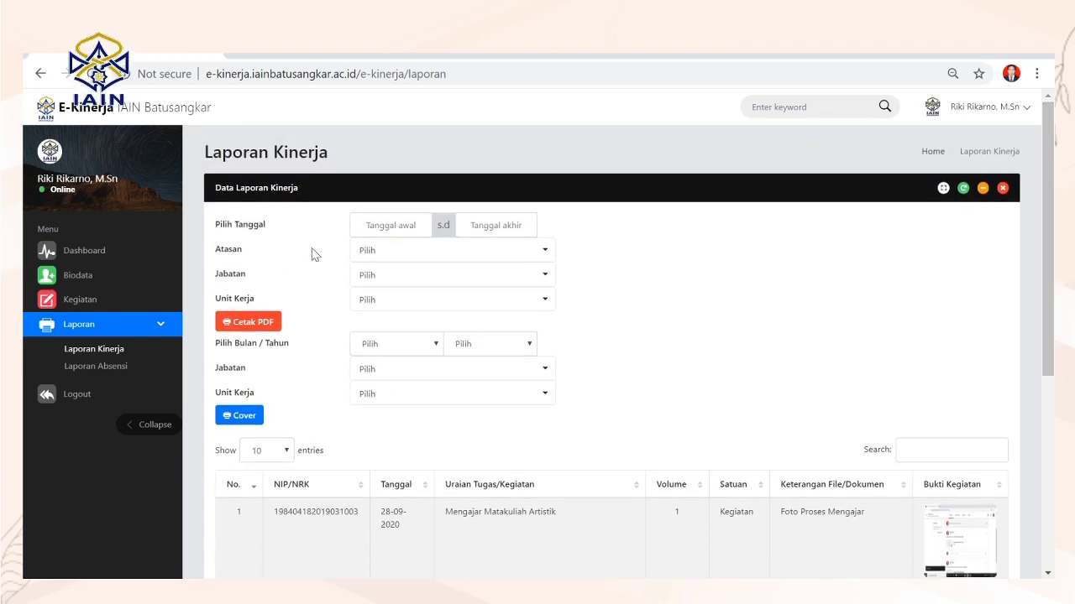
pyautogui.click(391, 225)
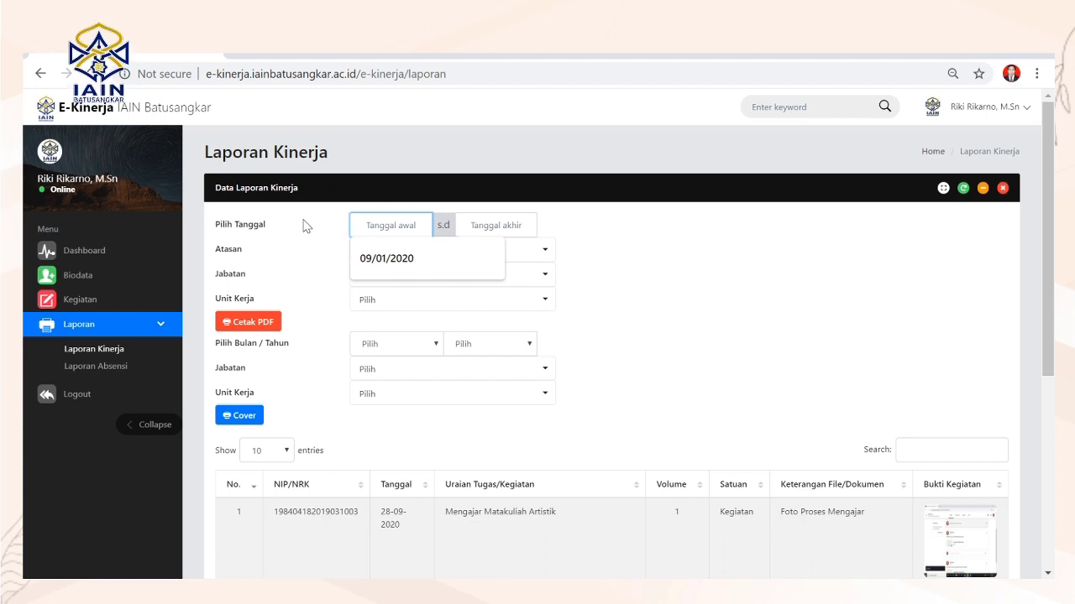
# Set the report's Tanggal awal to 09/01/2020 and Tanggal akhir to 09/30/2020.
pyautogui.click(335, 207)
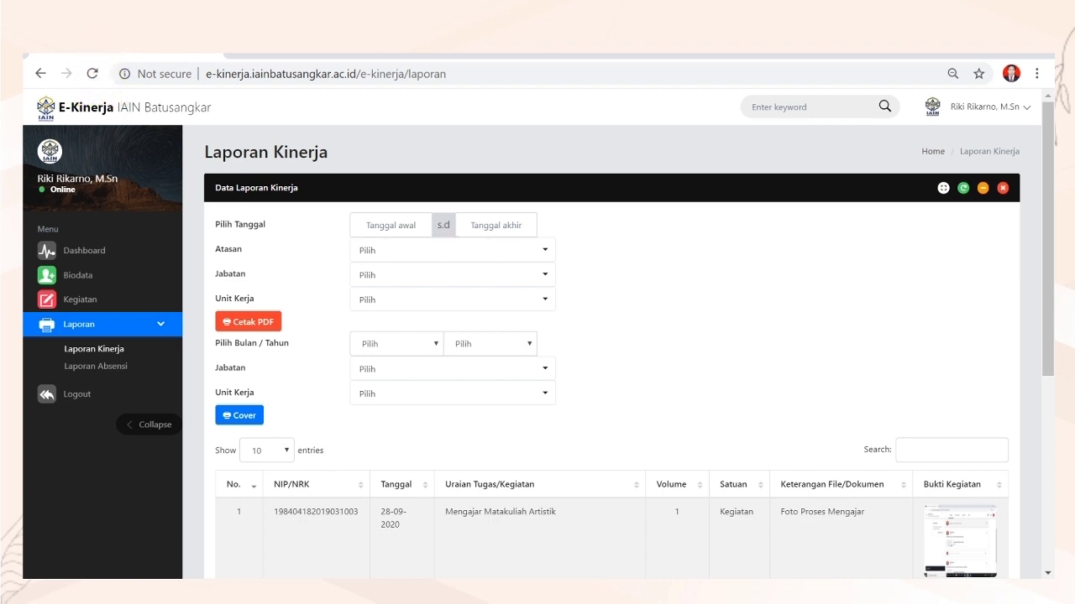
pyautogui.click(391, 225)
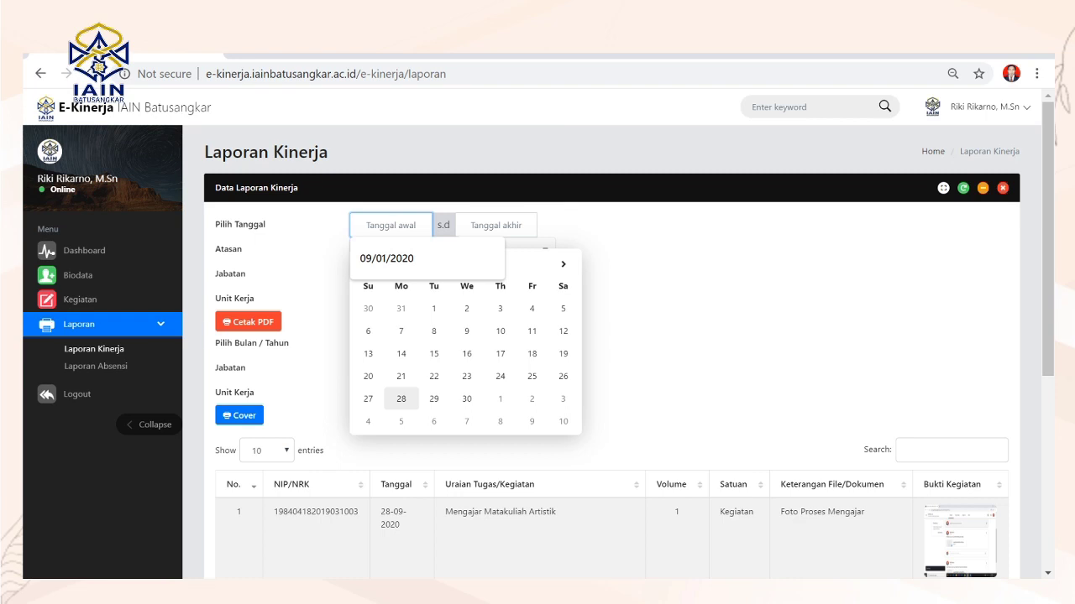
pyautogui.click(609, 225)
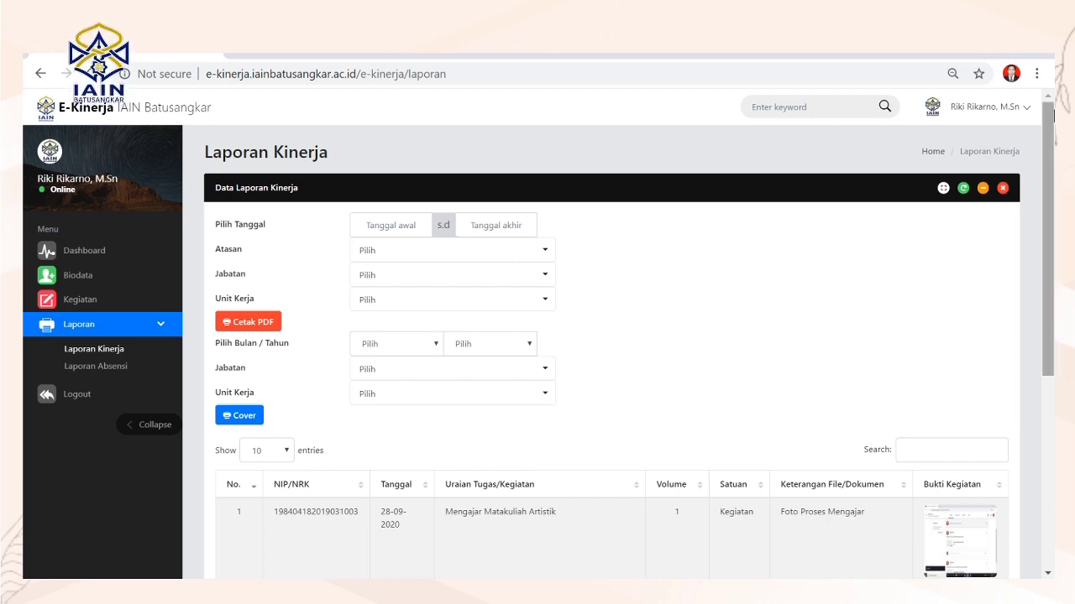
pyautogui.scroll(-3, 1050, 118)
pyautogui.scroll(3, 1049, 117)
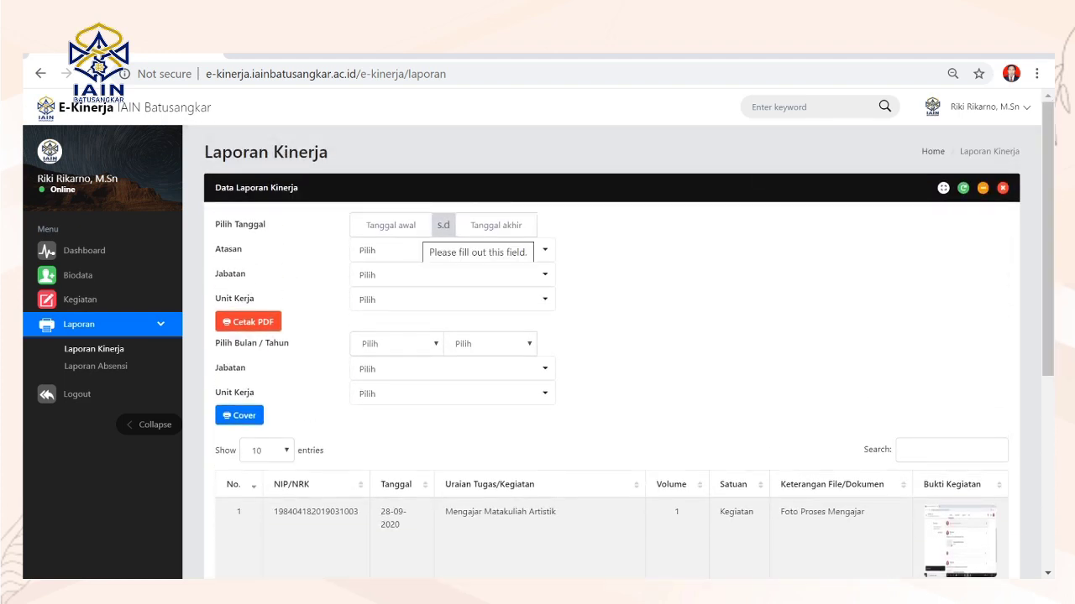
pyautogui.click(391, 225)
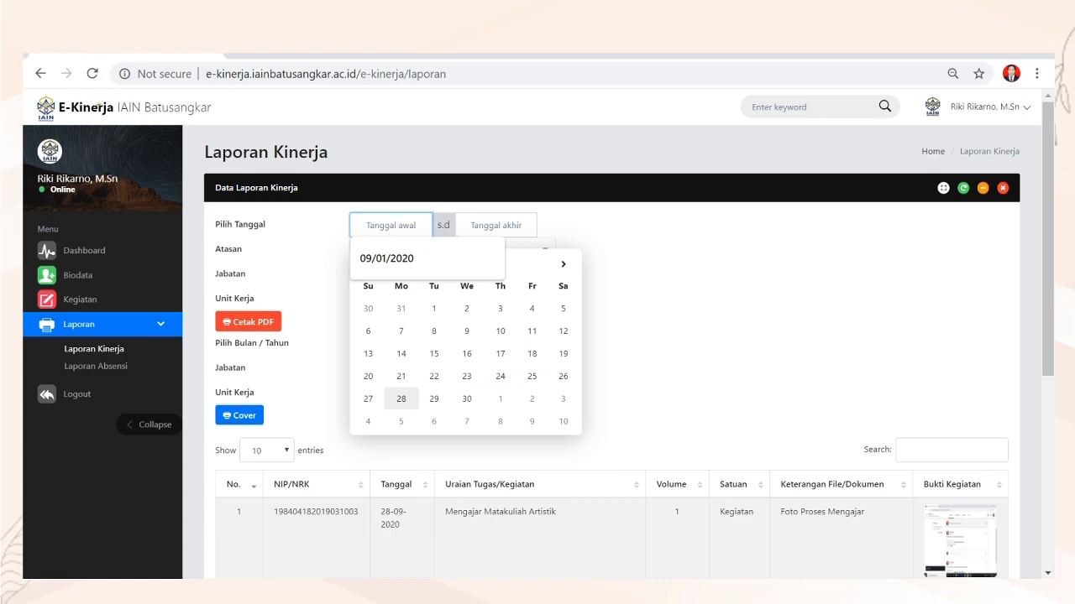
pyautogui.click(434, 309)
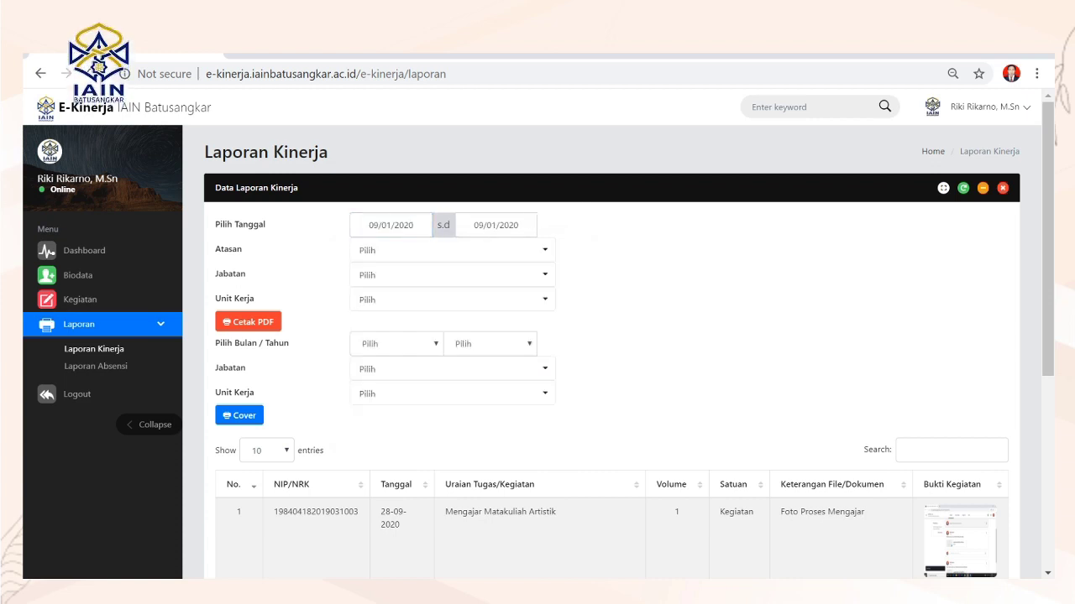
pyautogui.click(531, 223)
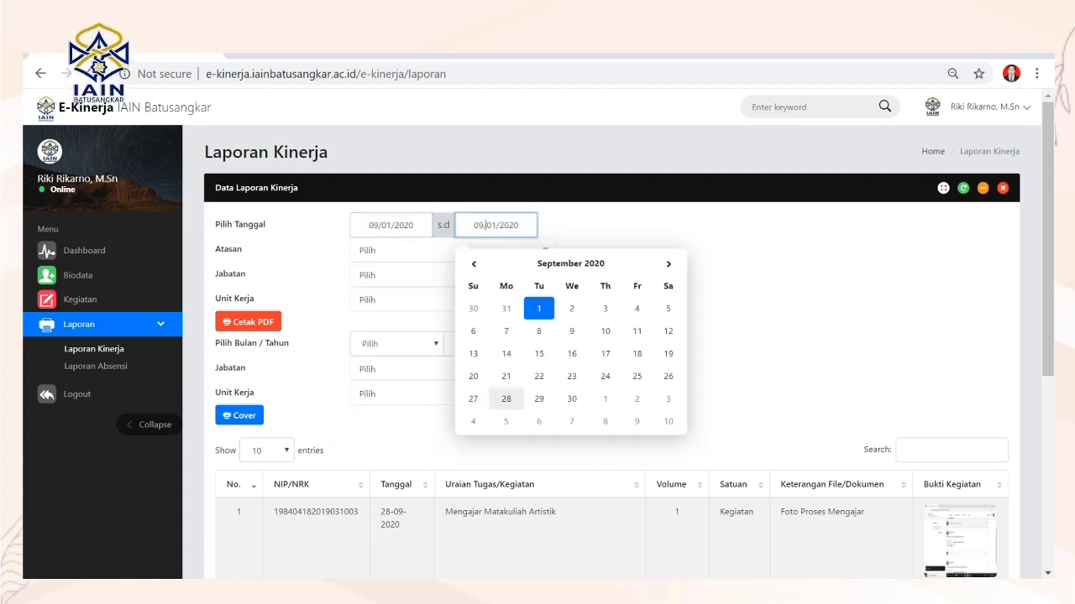
pyautogui.click(572, 399)
pyautogui.click(620, 171)
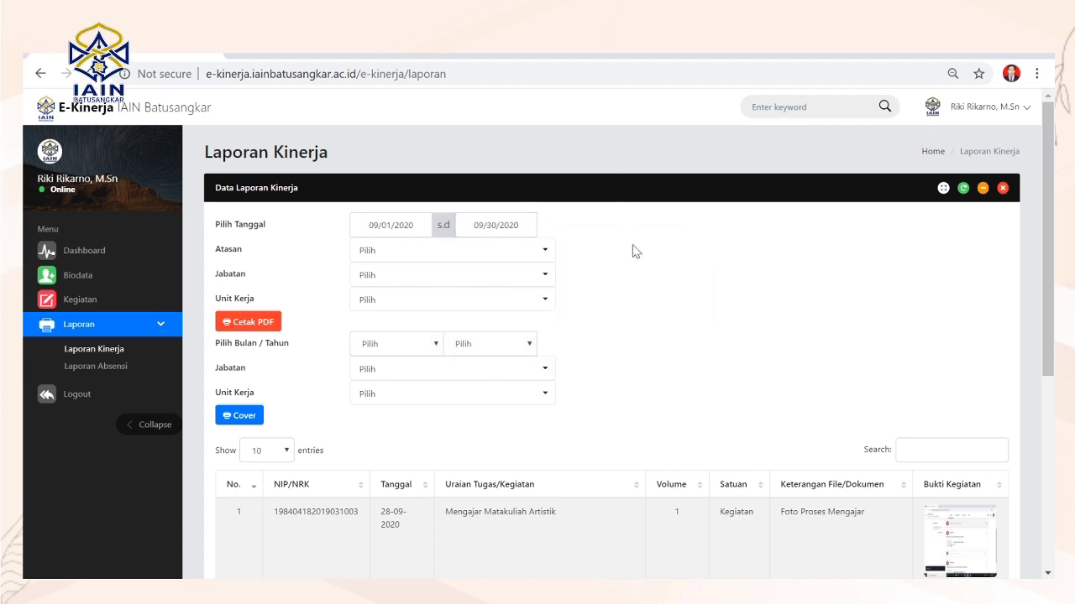
# Search the Atasan list by the supervisor's name and select the matching supervisor.
pyautogui.click(442, 250)
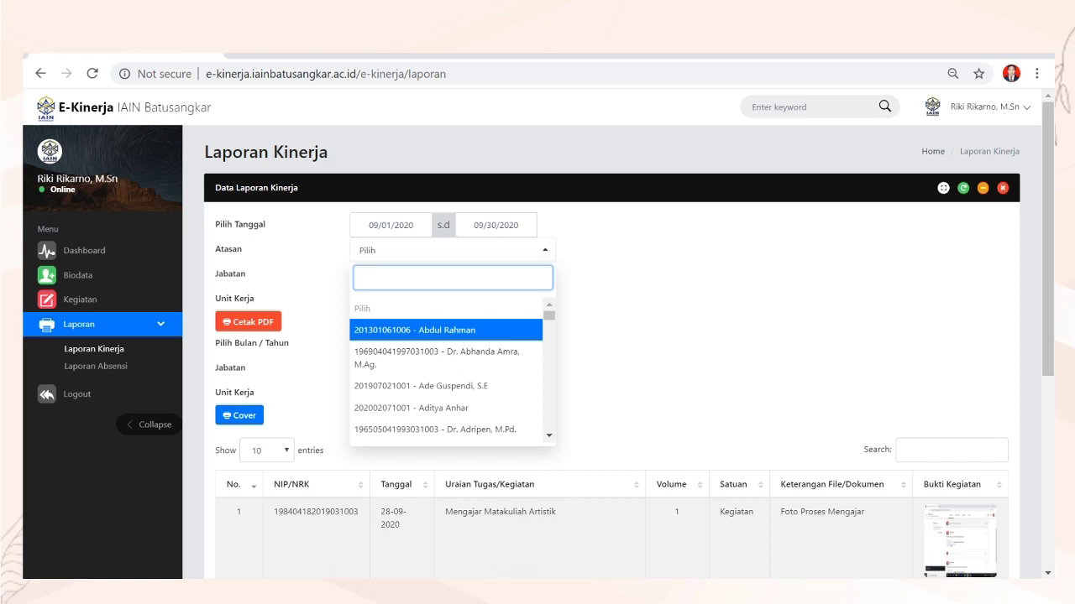
pyautogui.write('Irma')
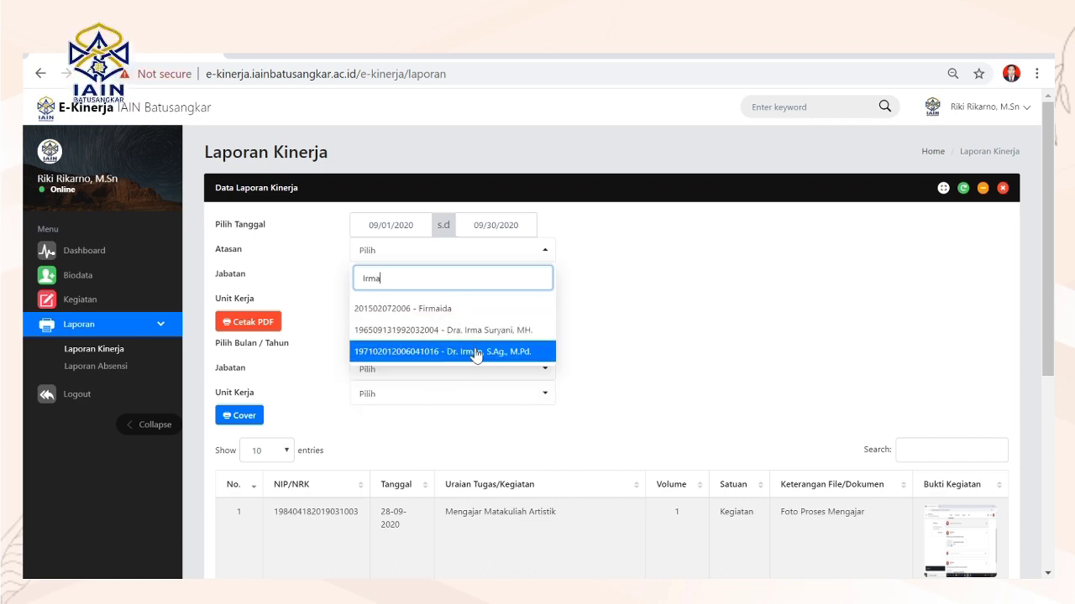
pyautogui.click(476, 352)
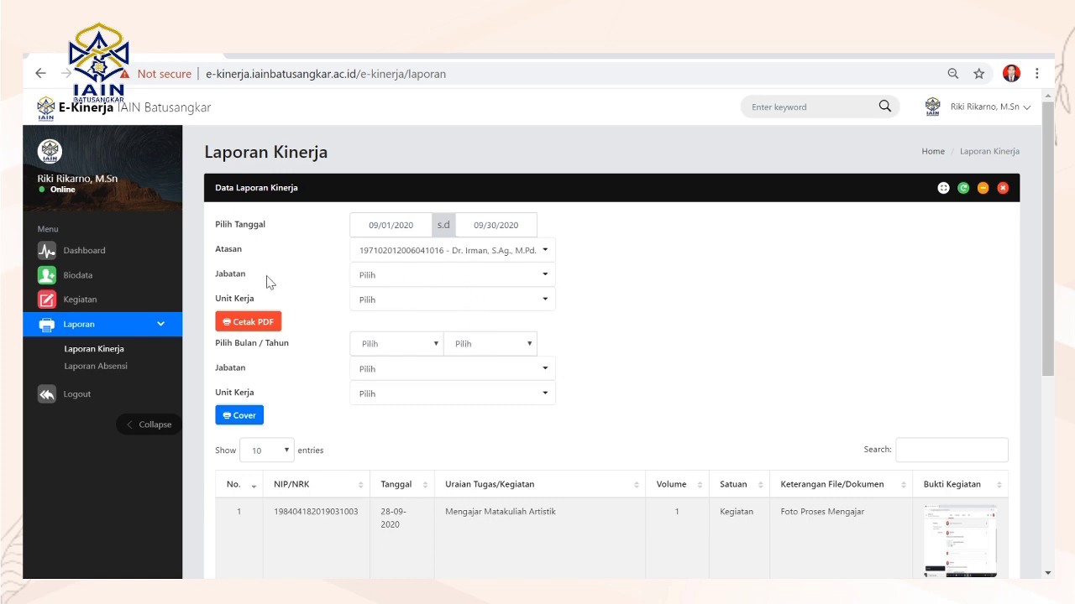
pyautogui.click(397, 278)
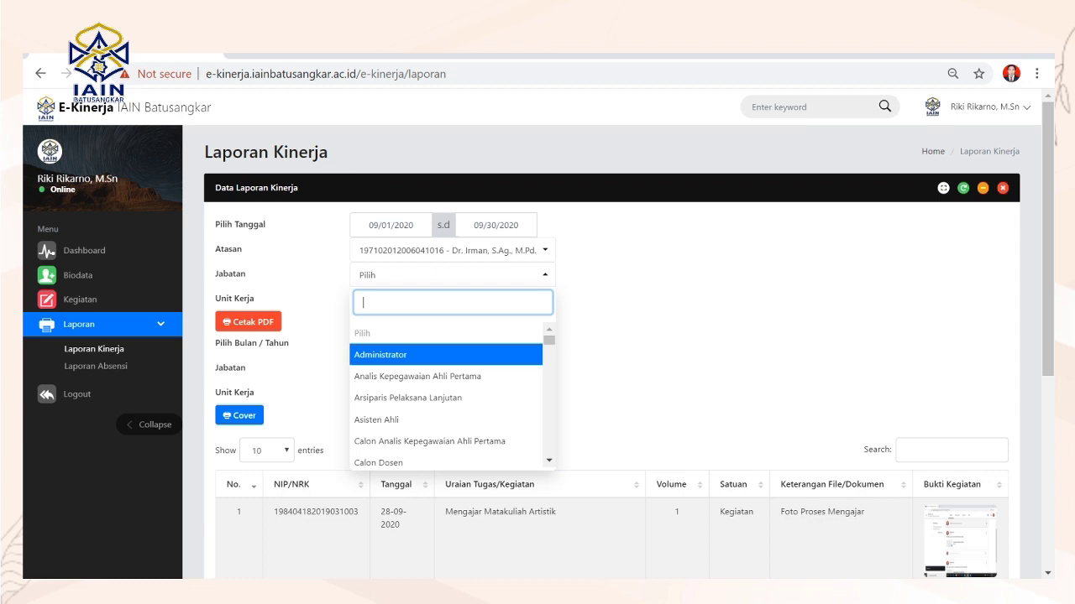
# Generate the September 2020 performance report PDF for Asisten Ahli, Fakultas Ushuluddin, Adab, dan Dakwah.
pyautogui.write('Asis')
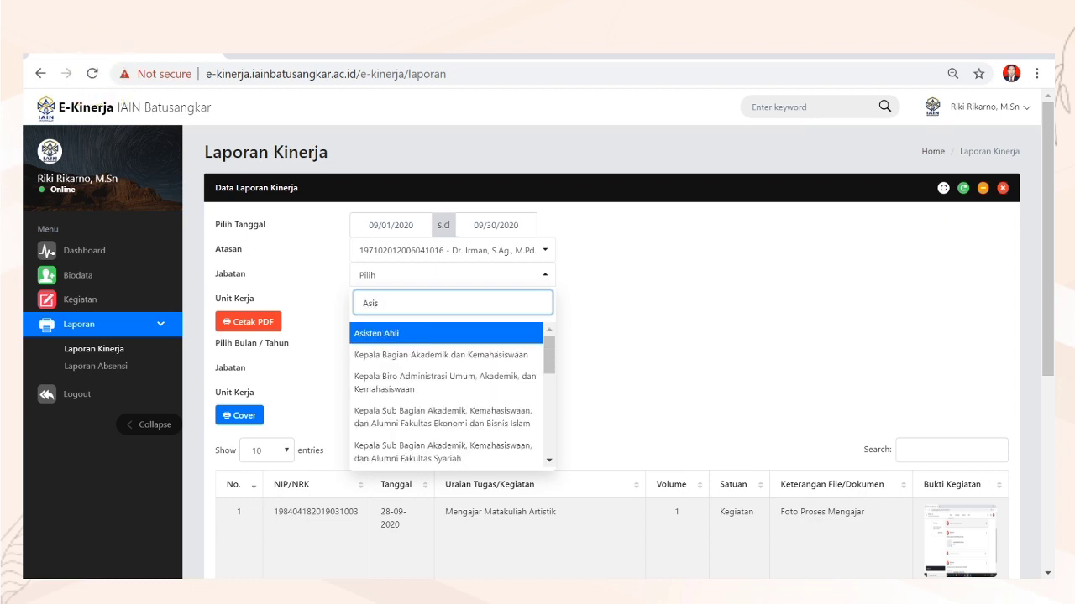
pyautogui.click(404, 333)
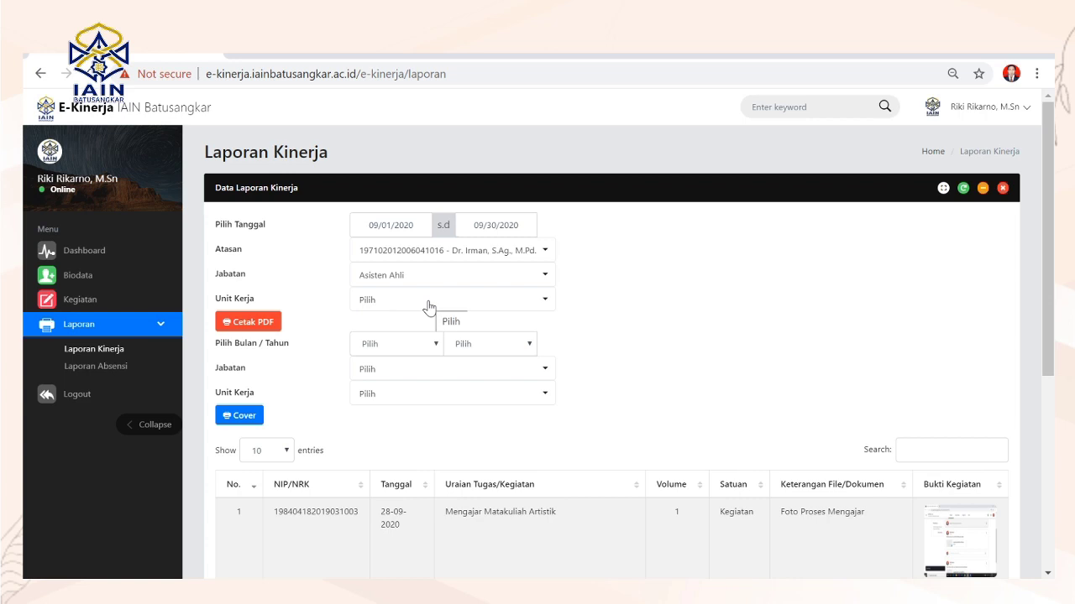
pyautogui.click(478, 307)
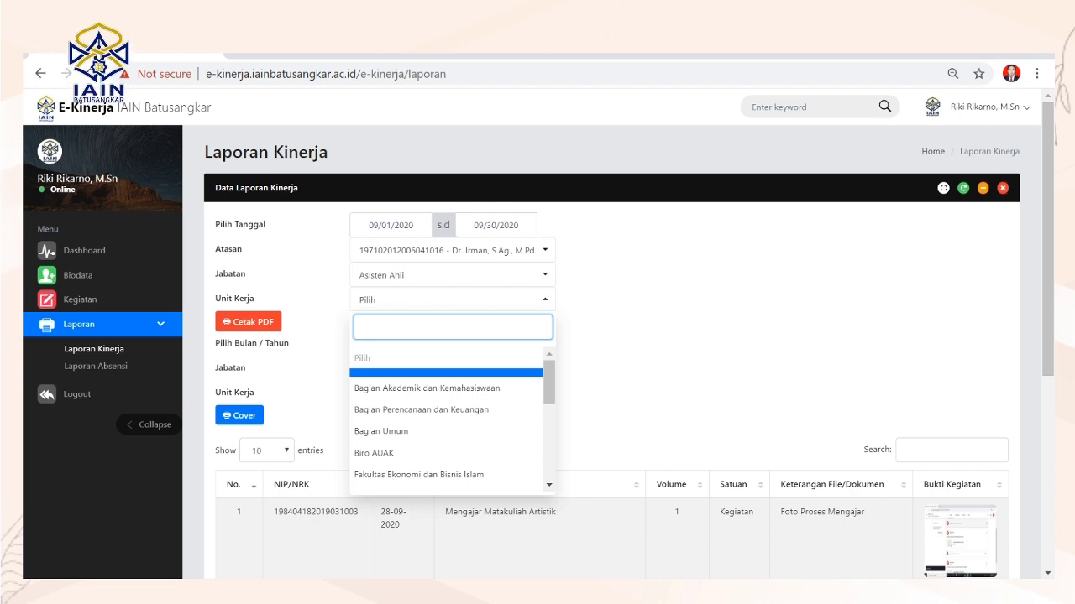
pyautogui.write('Us')
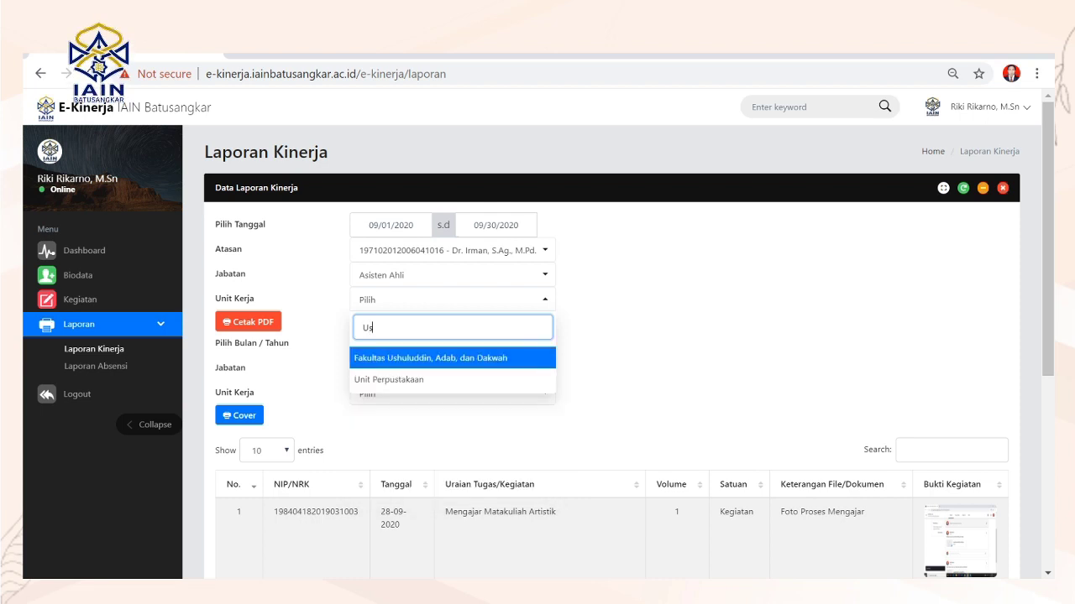
pyautogui.click(436, 358)
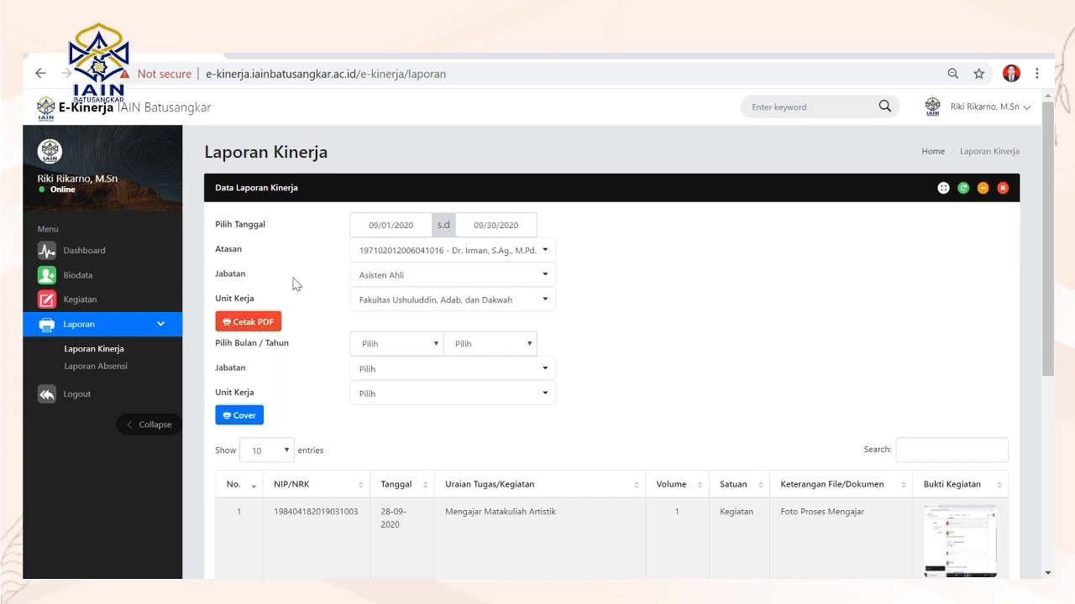
pyautogui.click(242, 324)
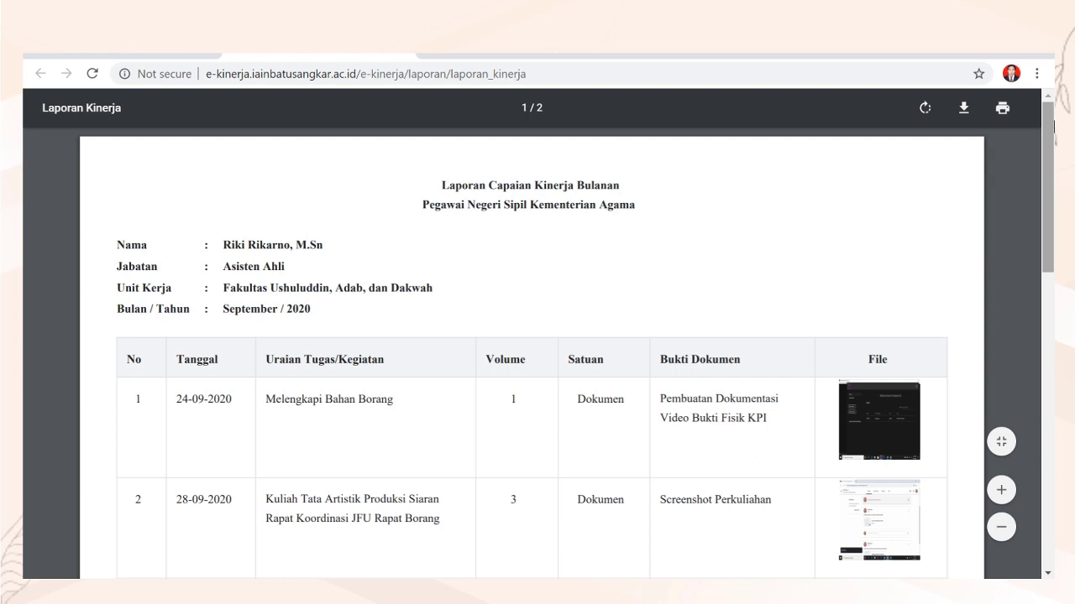
pyautogui.moveTo(1050, 134); pyautogui.dragTo(1050, 135)
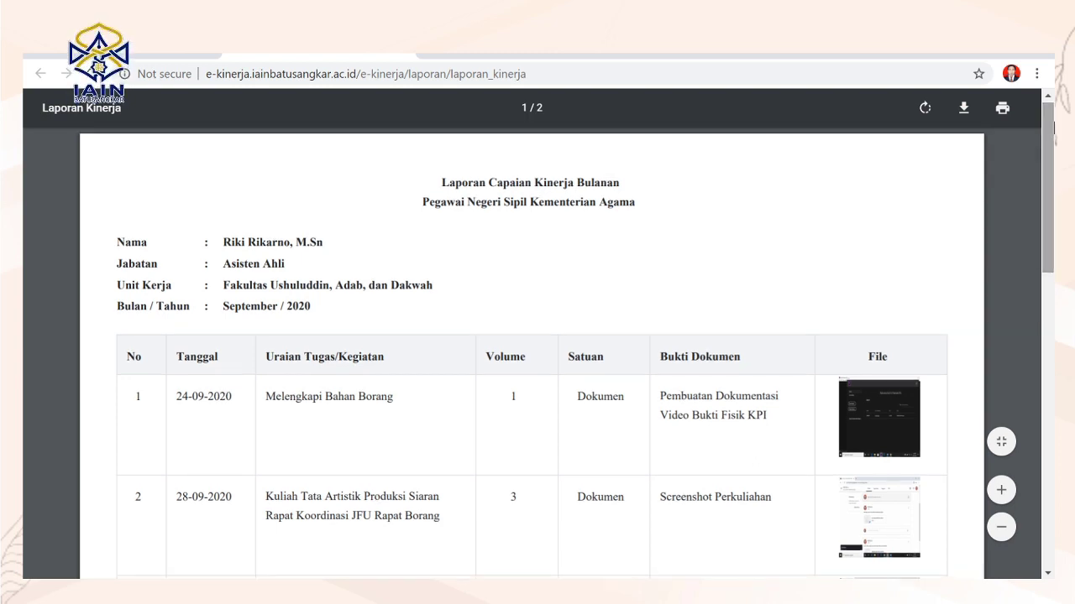
pyautogui.moveTo(1050, 130); pyautogui.dragTo(1053, 174)
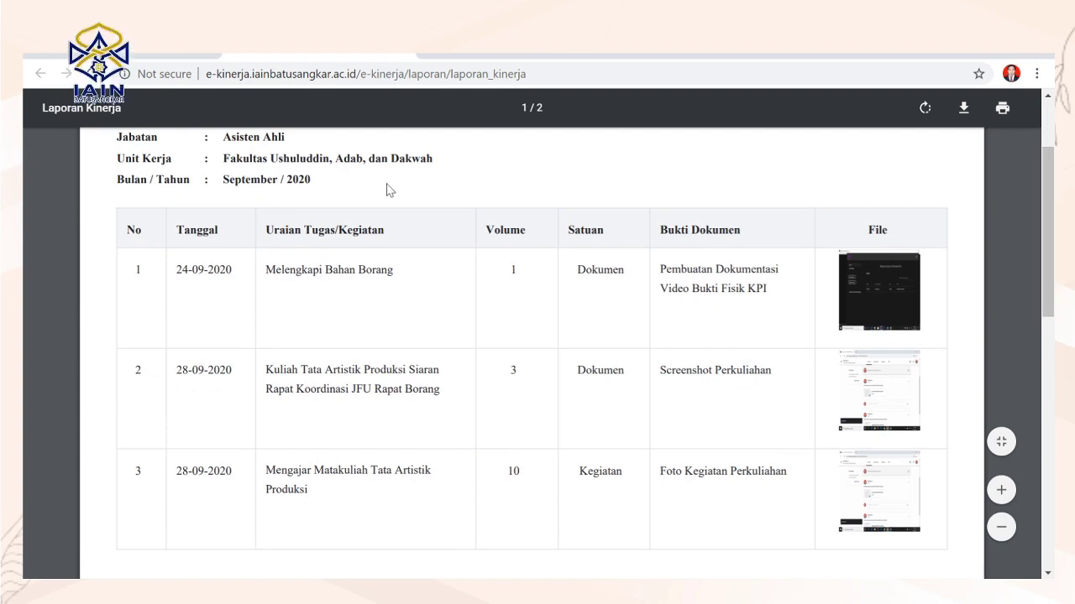
pyautogui.moveTo(1053, 285); pyautogui.dragTo(1053, 361)
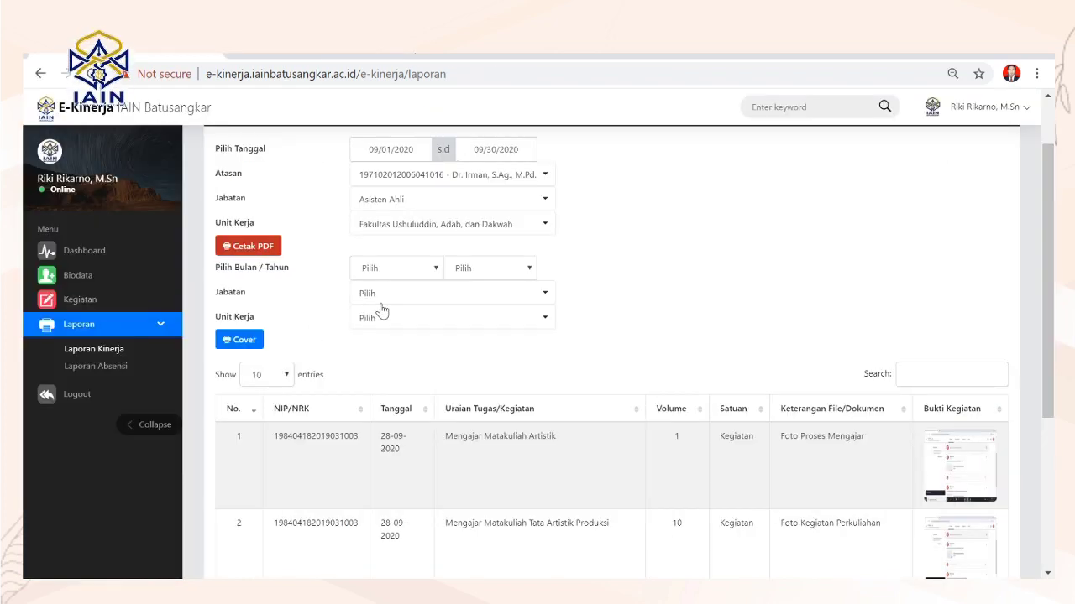
# Set the cover's month and year to September 2020.
pyautogui.moveTo(1053, 261); pyautogui.dragTo(1053, 241)
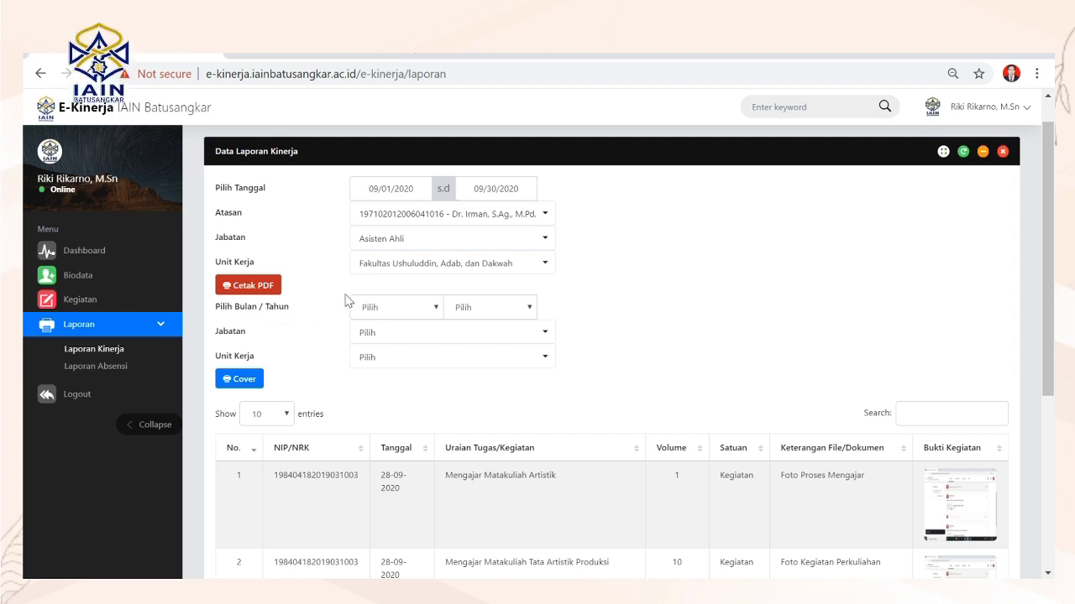
pyautogui.click(386, 309)
pyautogui.scroll(-1, 420, 235)
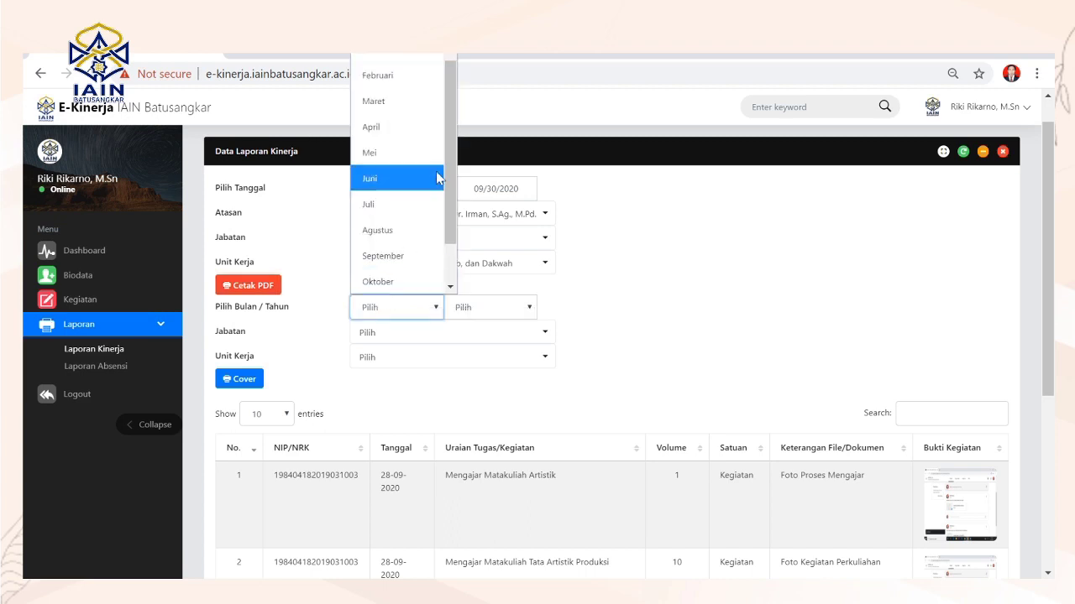
pyautogui.scroll(-1, 449, 159)
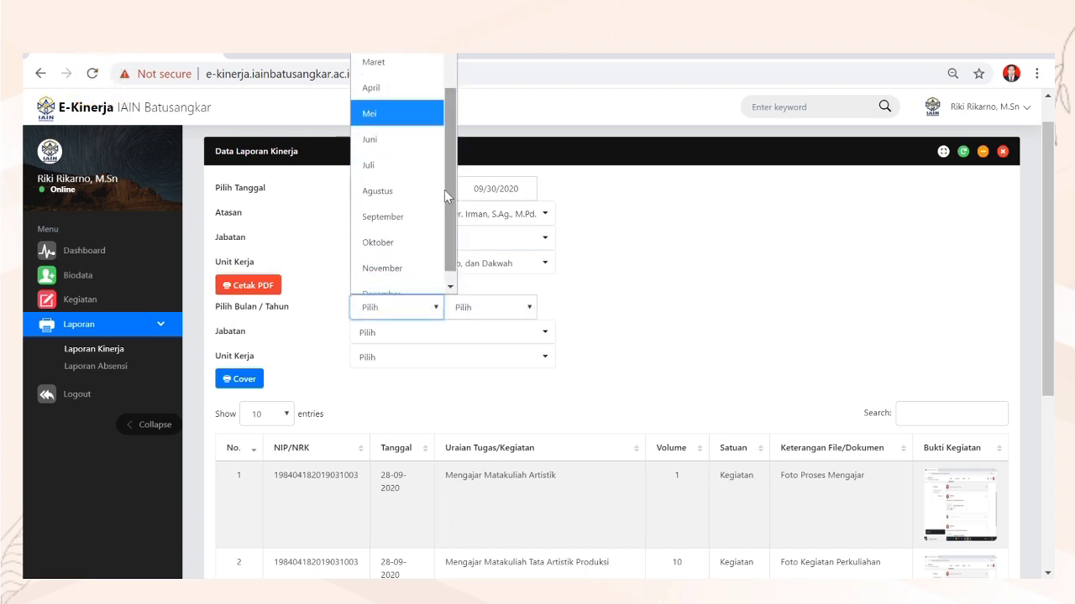
pyautogui.click(372, 219)
pyautogui.click(478, 313)
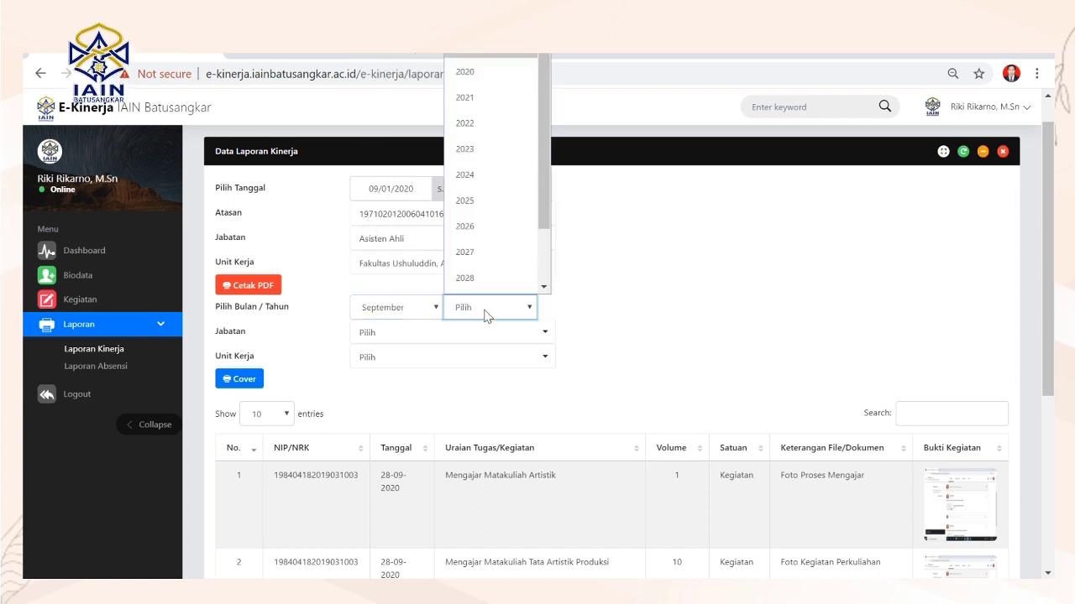
pyautogui.click(523, 72)
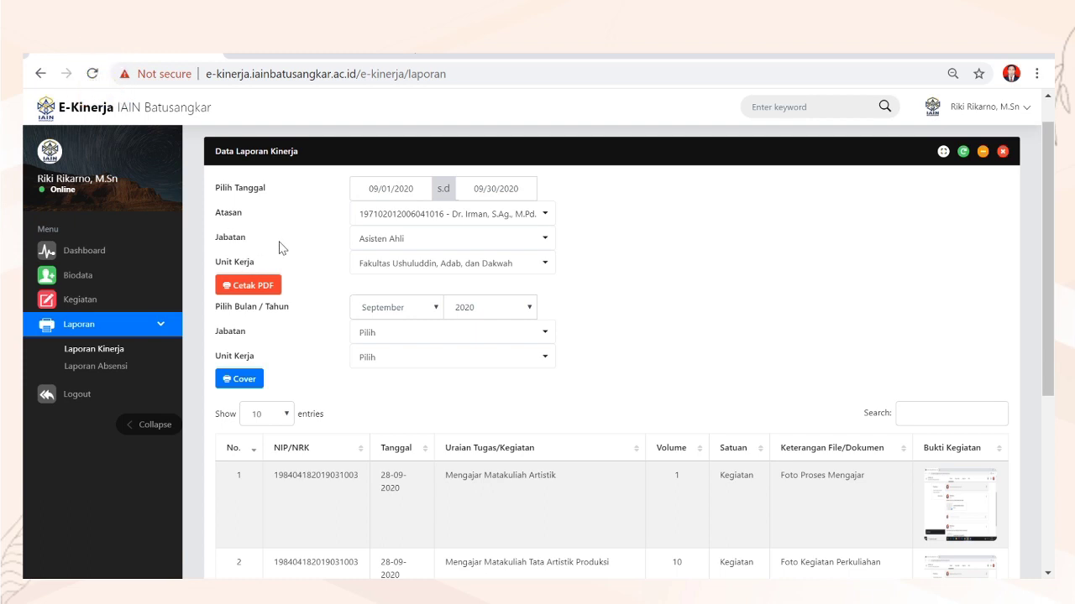
# Choose Asisten Ahli and Fakultas Ushuluddin, Adab, dan Dakwah, then generate the cover PDF.
pyautogui.click(390, 333)
pyautogui.write('AS')
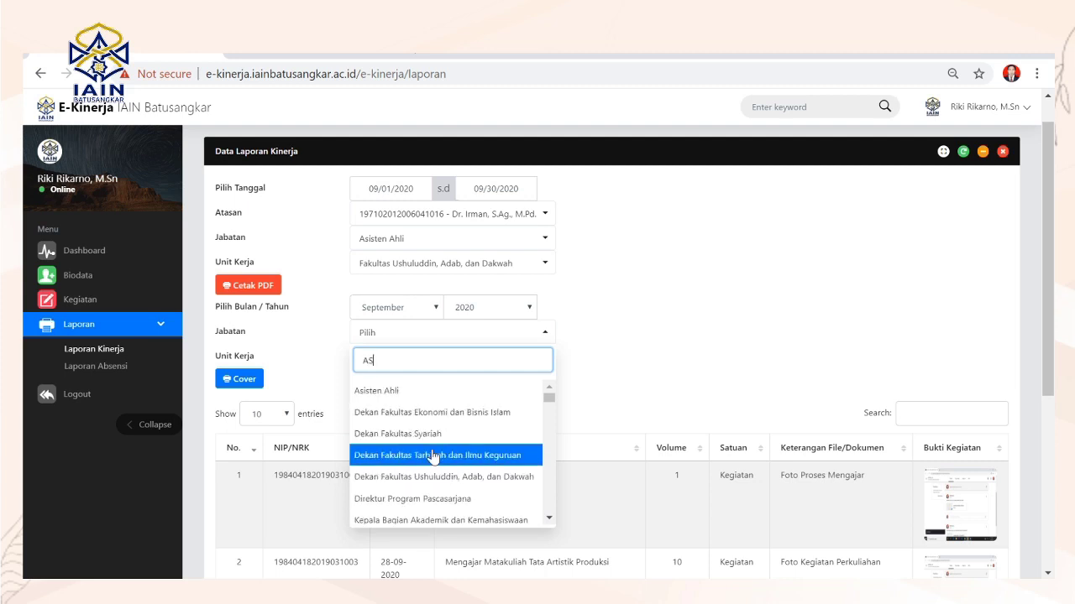
pyautogui.write('I')
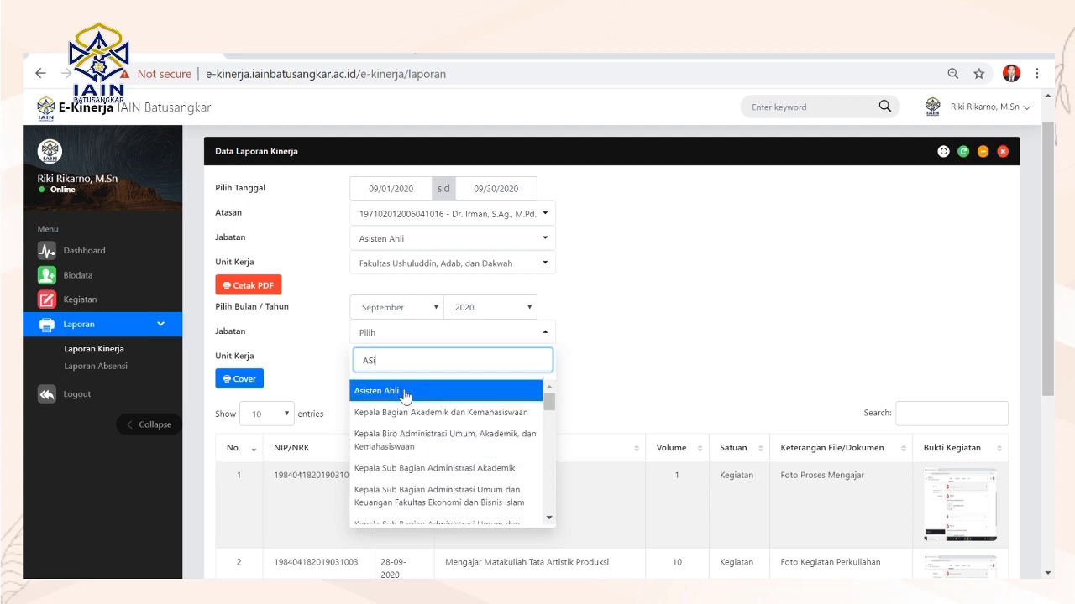
pyautogui.click(405, 393)
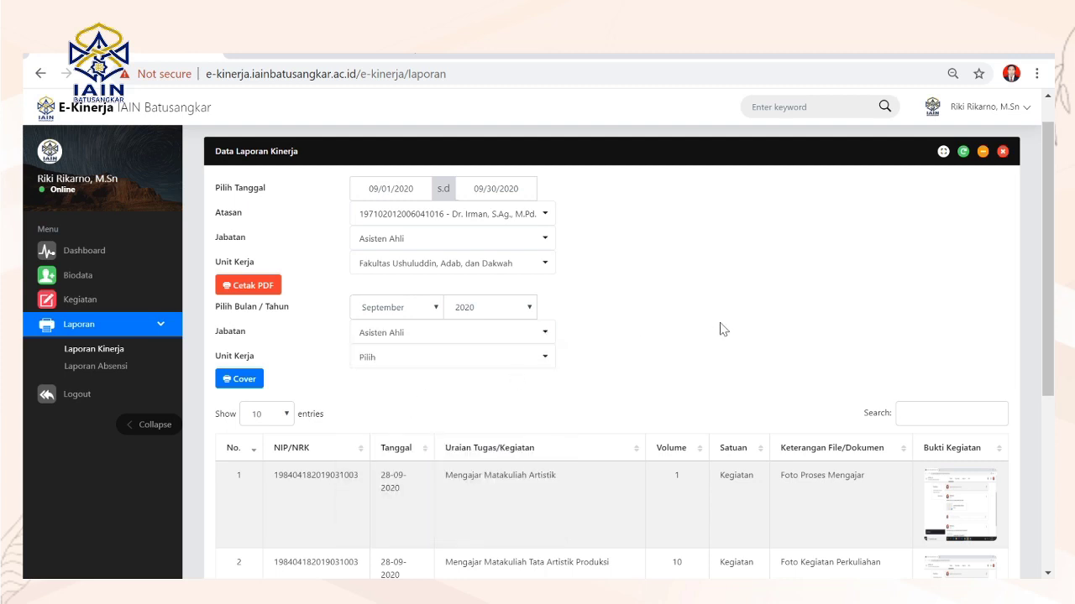
pyautogui.click(419, 363)
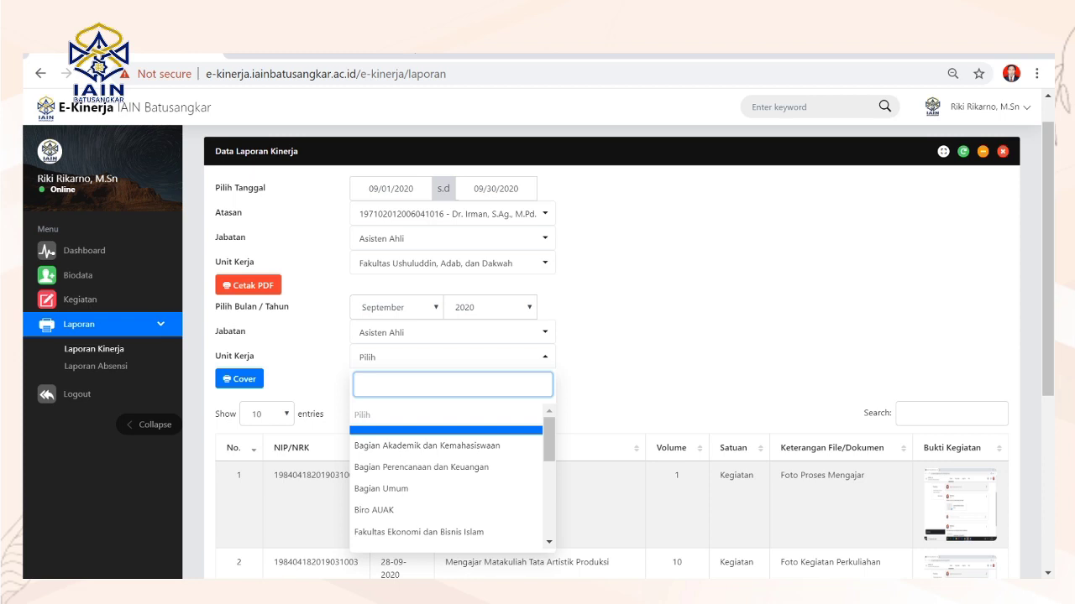
pyautogui.write('Us')
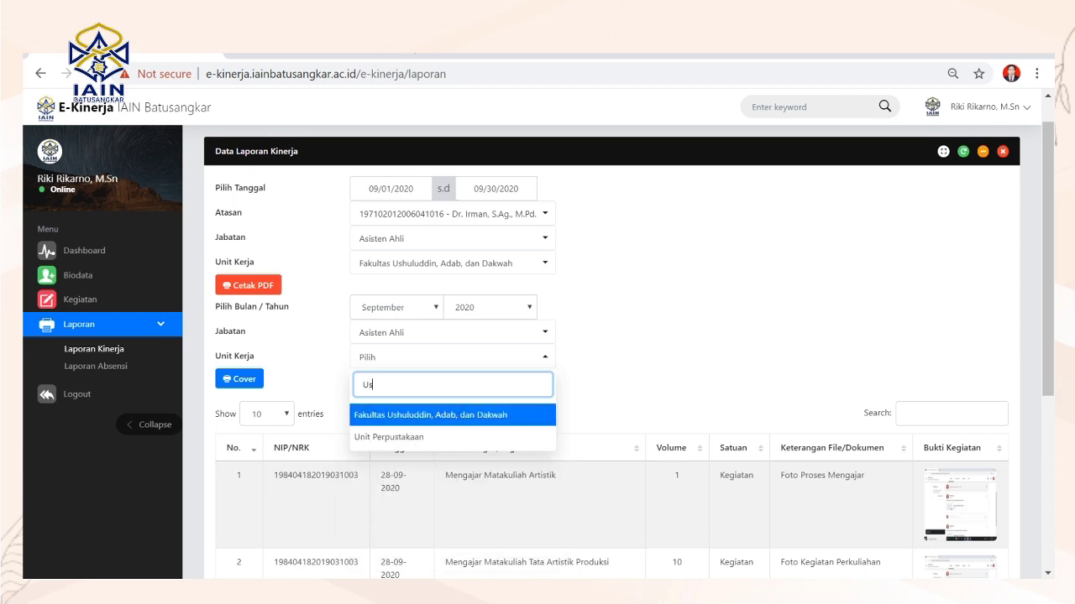
pyautogui.click(428, 416)
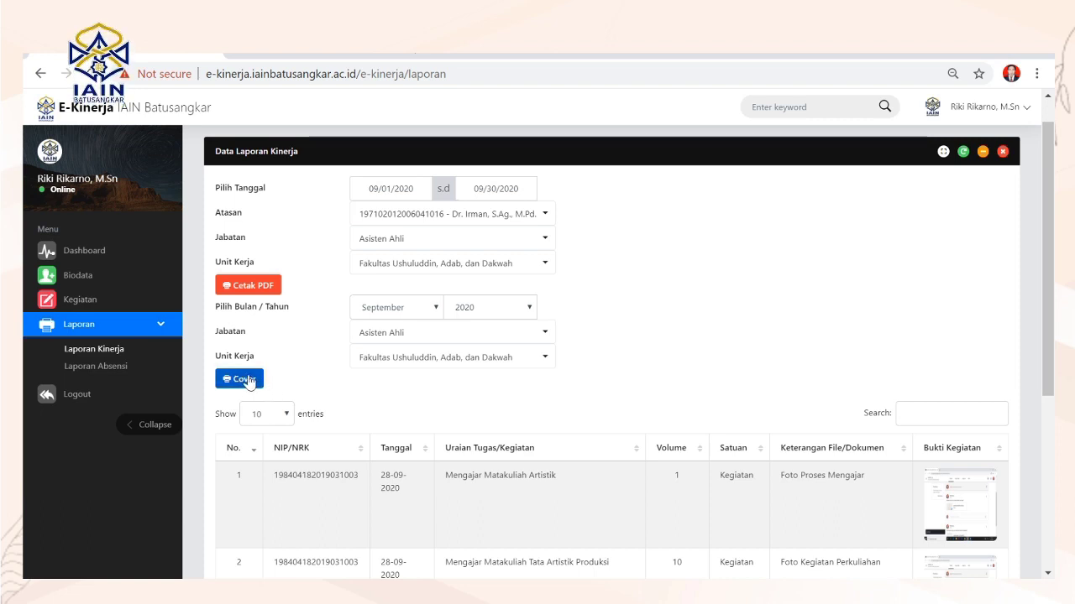
pyautogui.click(243, 379)
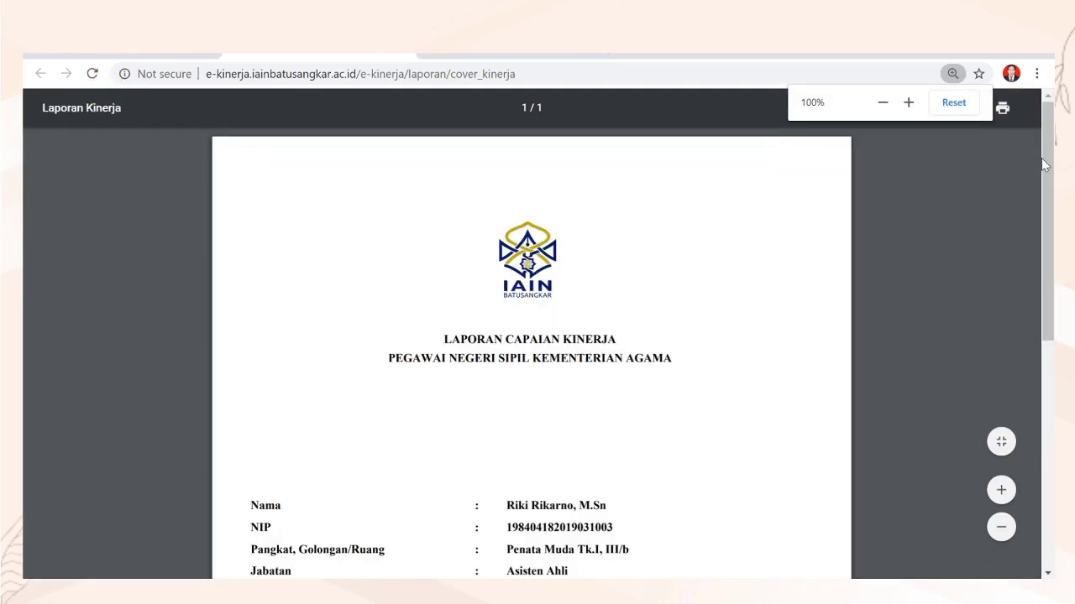
pyautogui.moveTo(1048, 164); pyautogui.dragTo(1053, 225)
pyautogui.hotkey('ctrl', 'w')
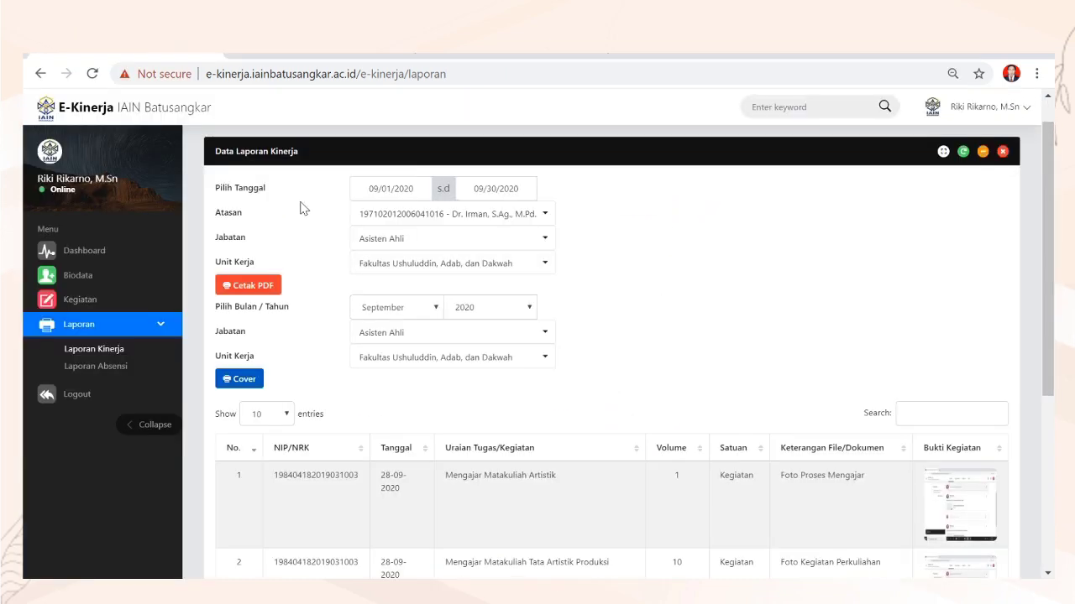
# Open Laporan Absensi and page through attendance pages 2, 3 and 4, then back to page 1.
pyautogui.click(96, 367)
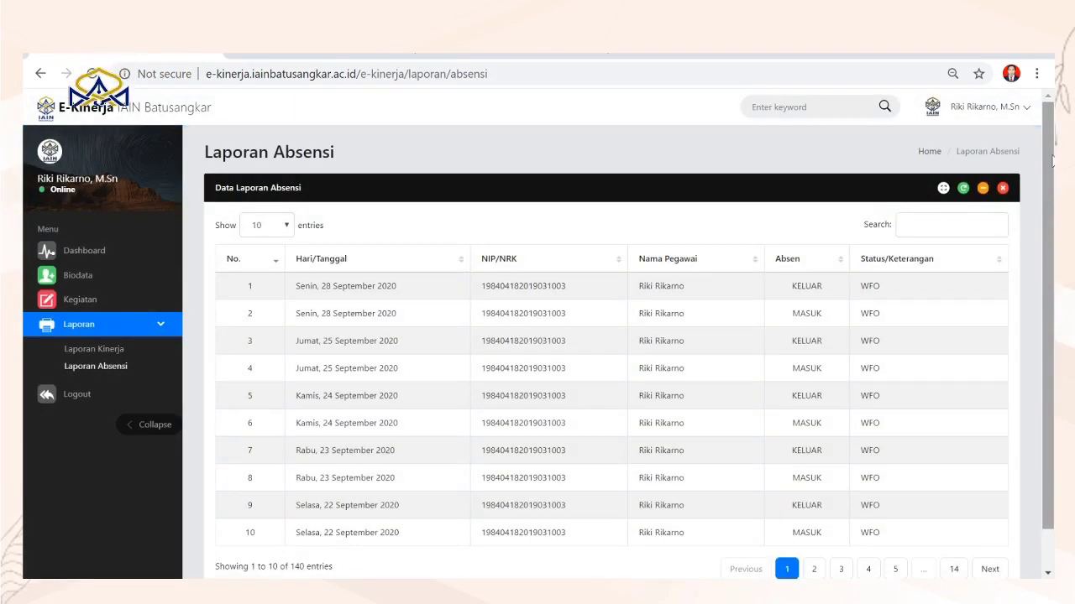
pyautogui.moveTo(1051, 159); pyautogui.dragTo(1053, 194)
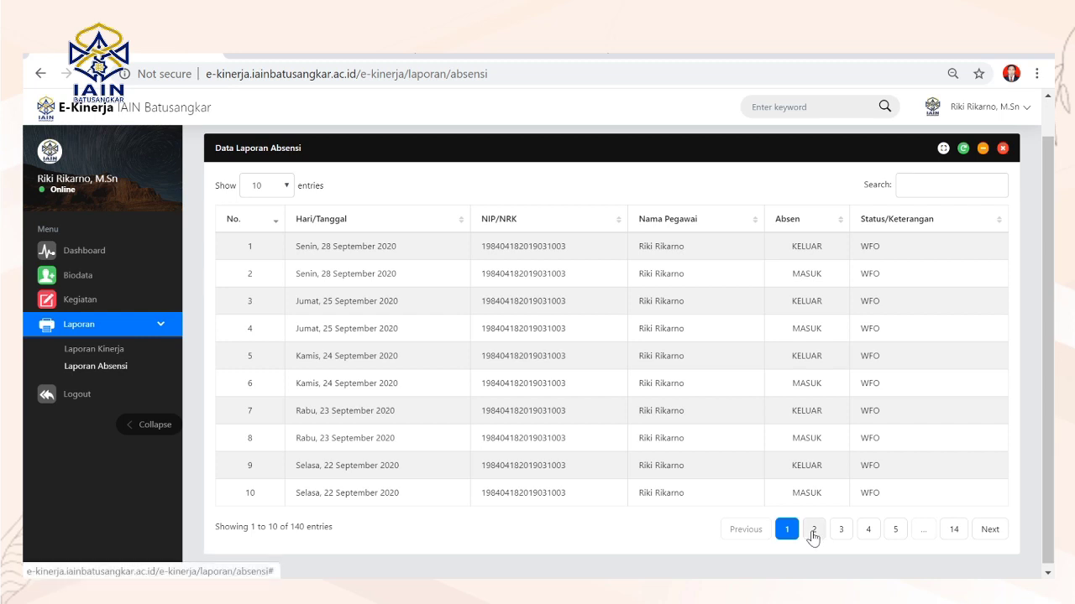
pyautogui.click(814, 531)
pyautogui.click(838, 532)
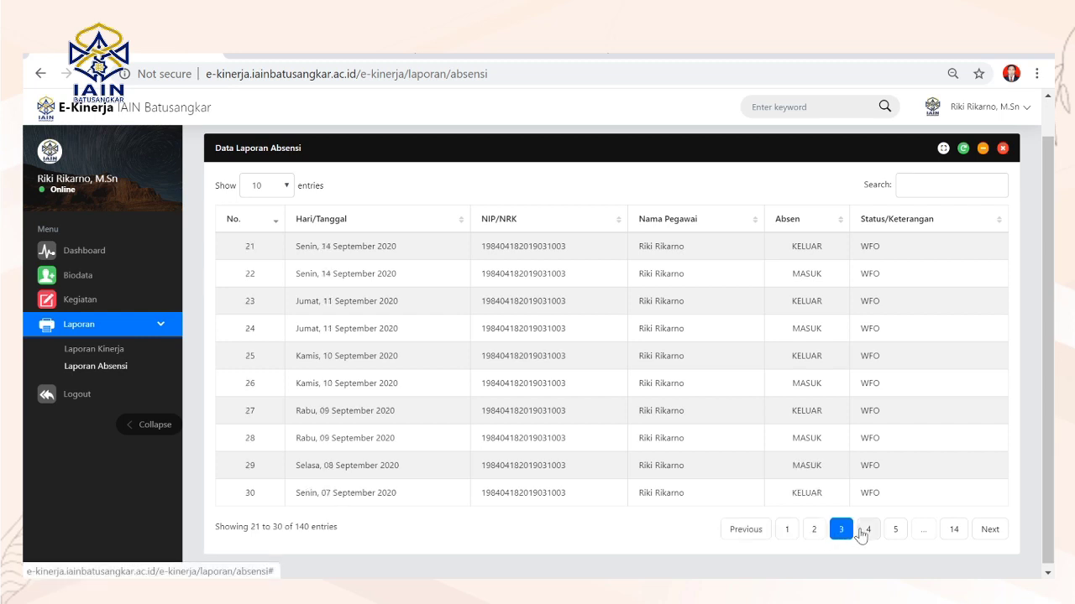
pyautogui.click(865, 532)
pyautogui.click(788, 533)
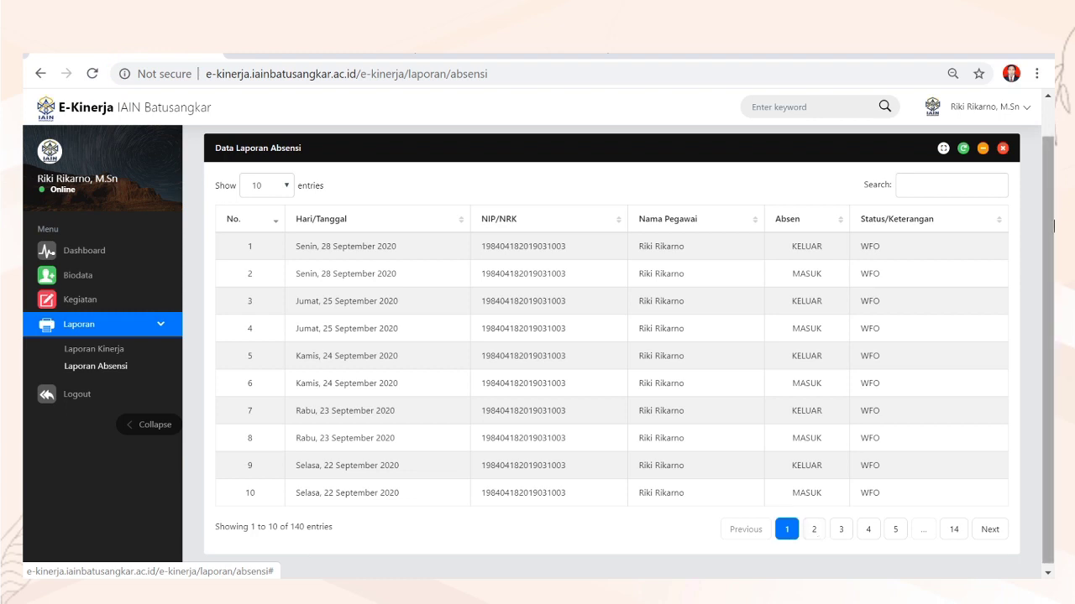
# Review the first attendance entries, then show entries 11 to 20 of 140.
pyautogui.scroll(1, 1054, 222)
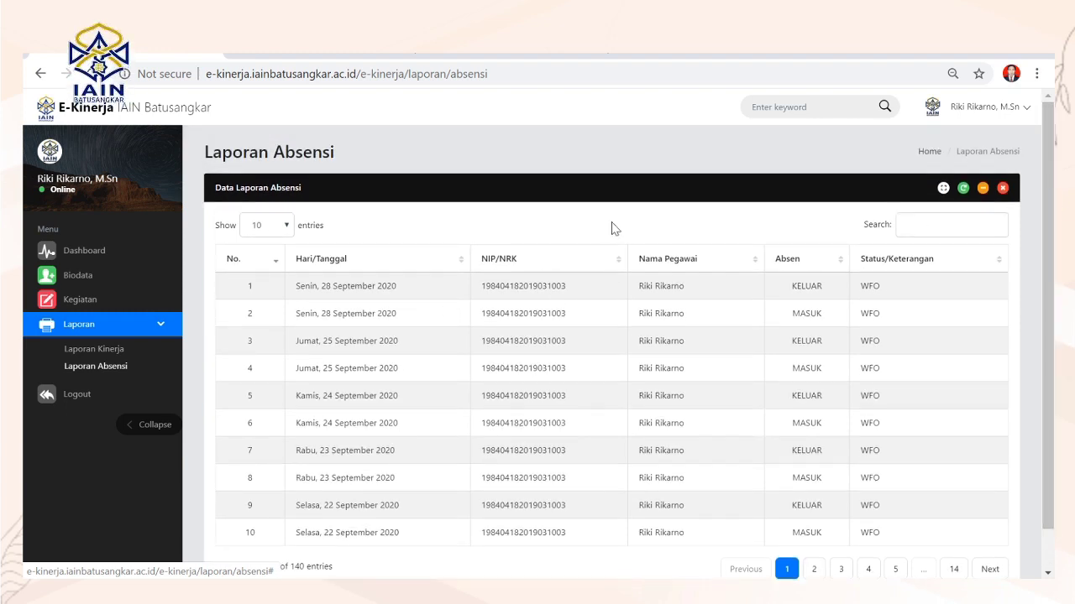
pyautogui.scroll(-1, 1053, 279)
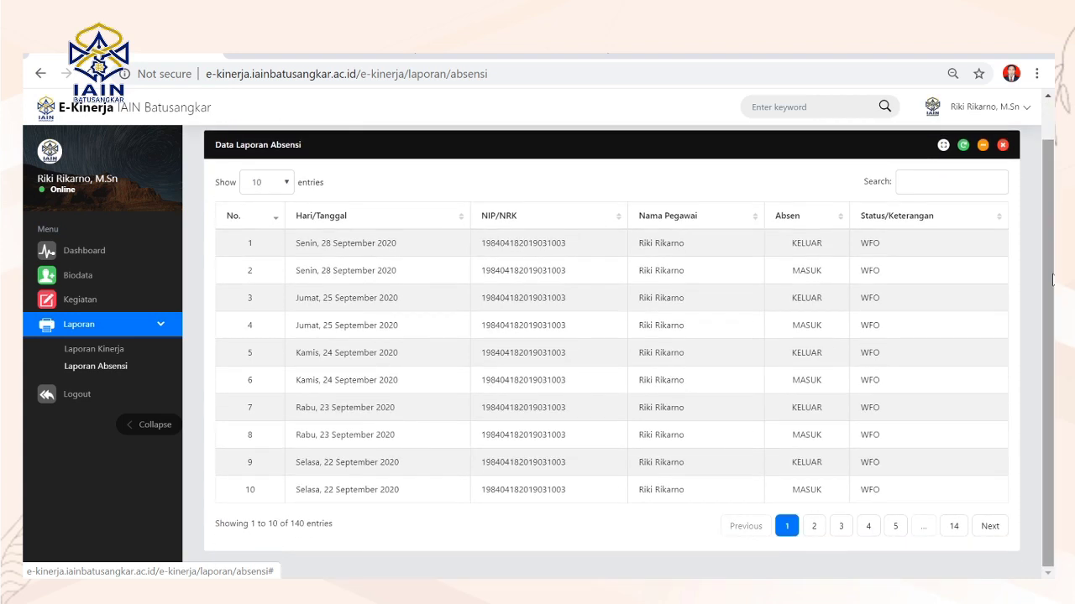
pyautogui.scroll(1, 569, 265)
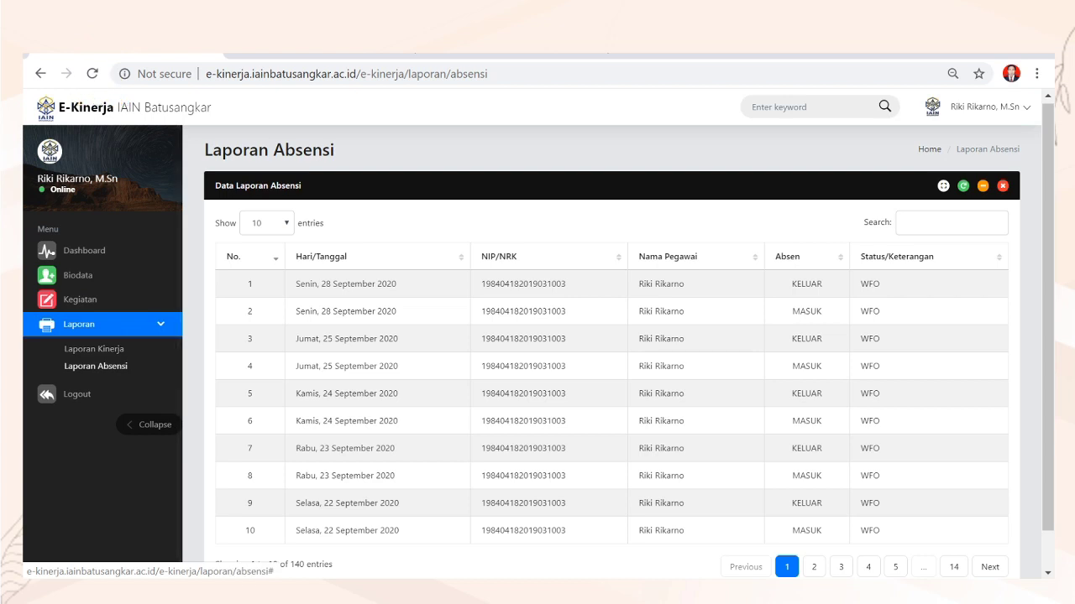
pyautogui.scroll(-1, 934, 440)
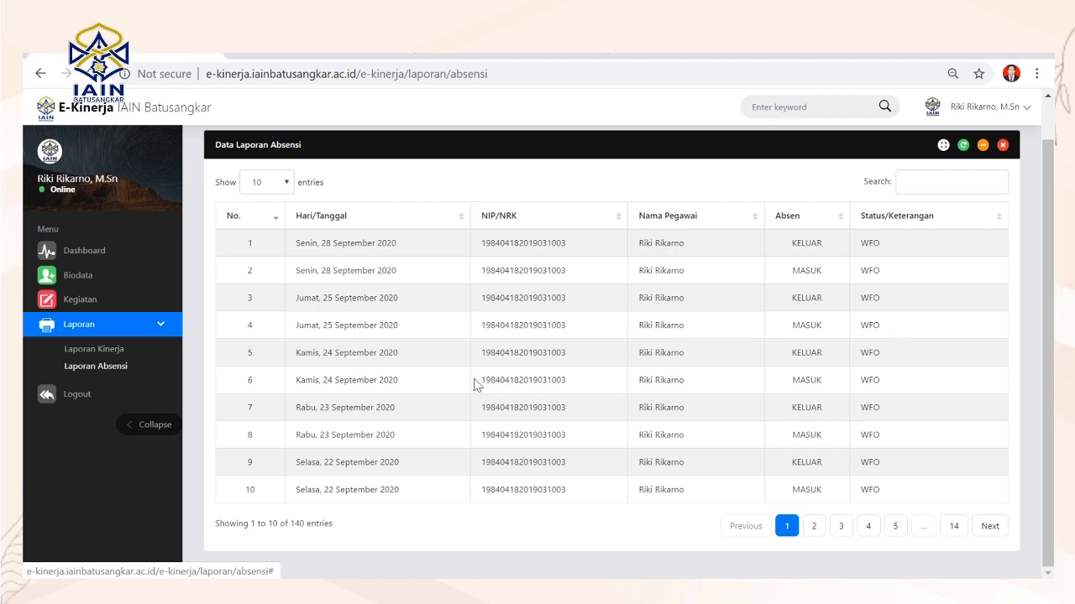
pyautogui.scroll(1, 839, 508)
pyautogui.scroll(-1, 806, 521)
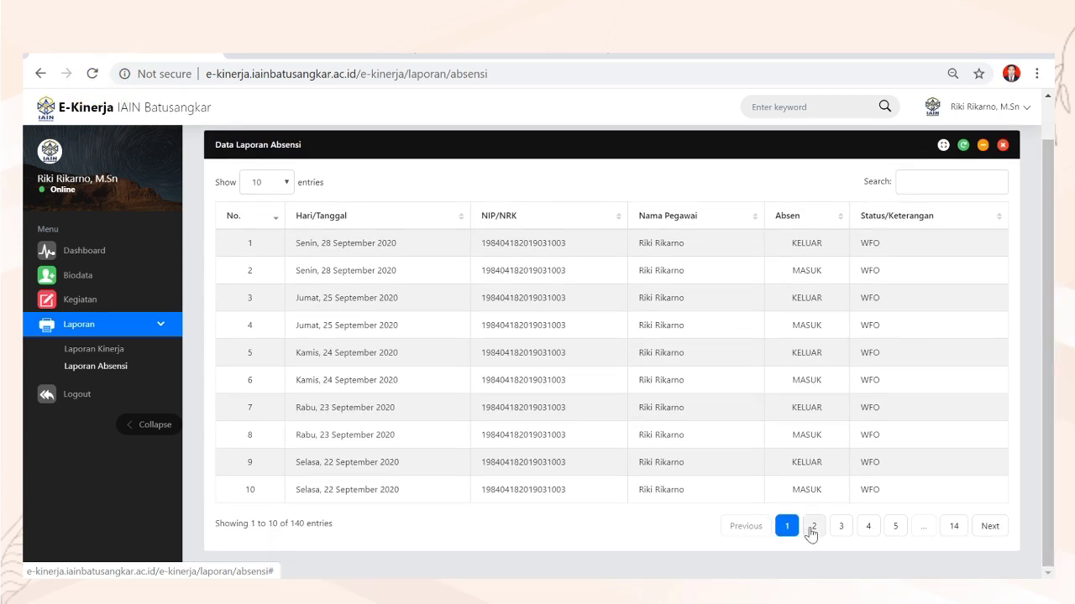
pyautogui.click(811, 529)
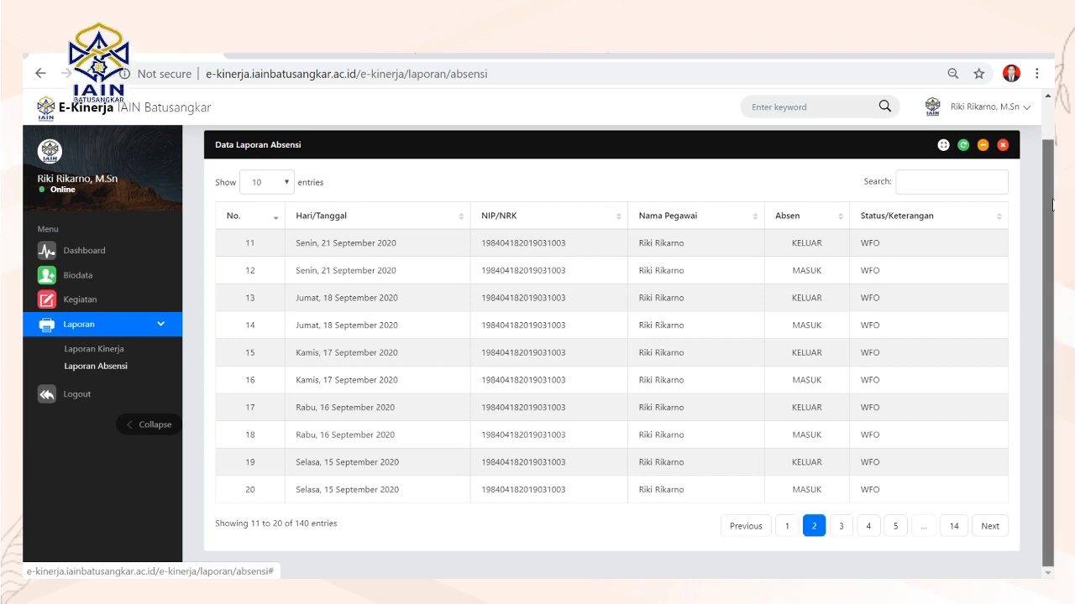
pyautogui.scroll(1, 1053, 176)
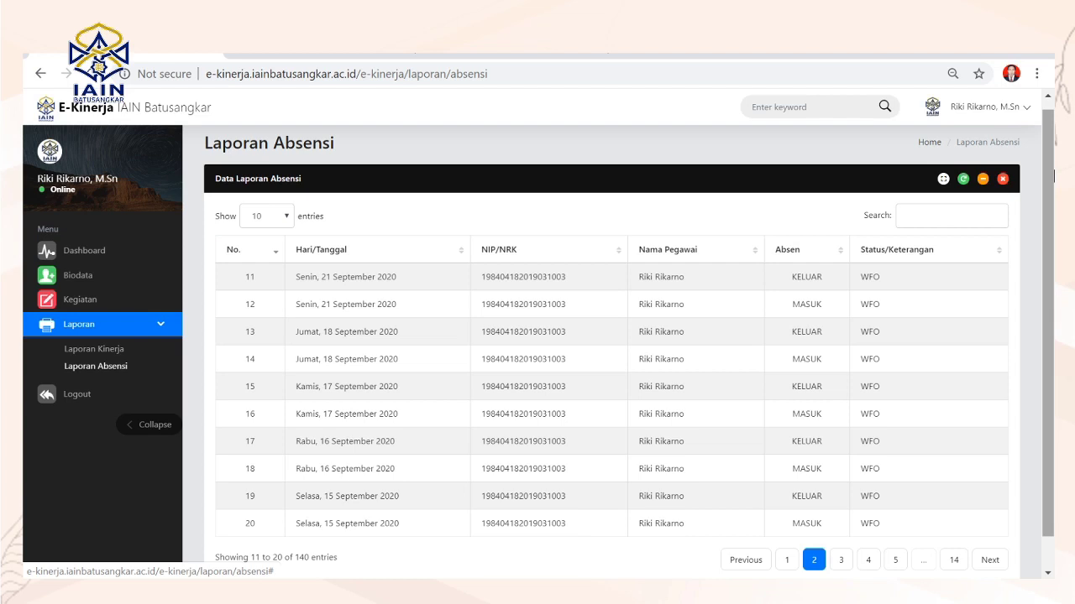